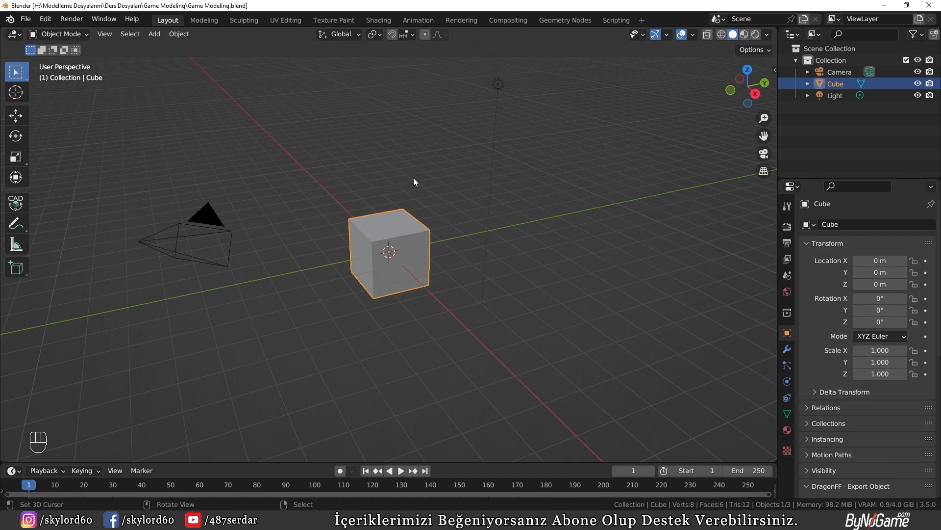
# Step: Delete all the default scene objects: the camera, the cube and the light
pyautogui.press('a')
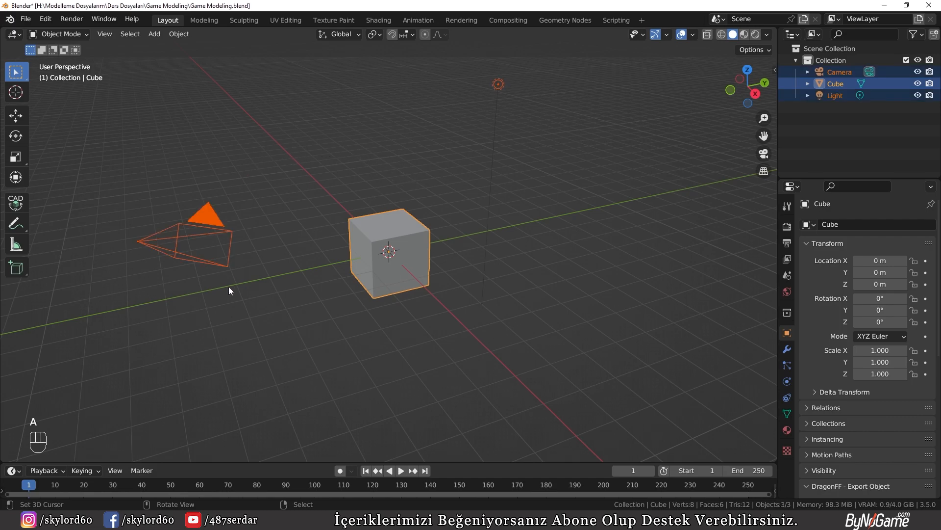
pyautogui.press('x')
pyautogui.click(477, 163)
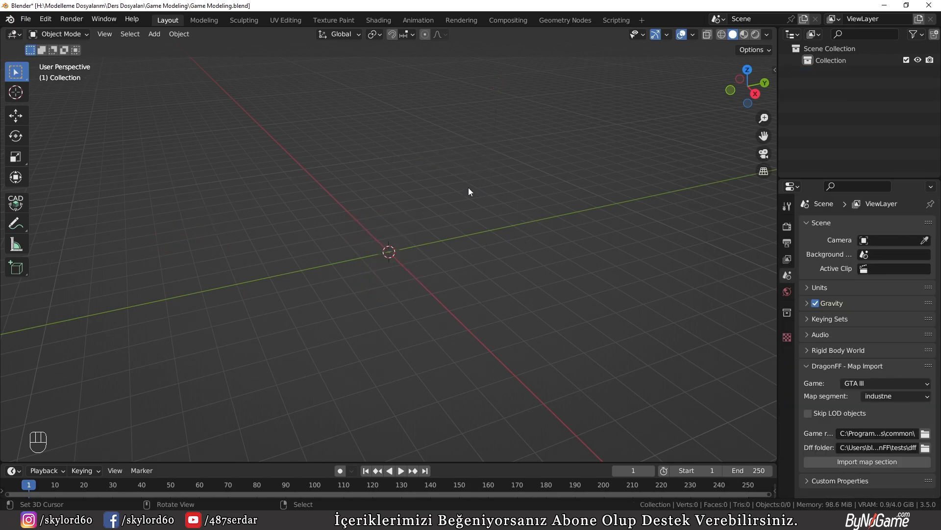
# Step: Add a circle mesh at the world origin
pyautogui.moveTo(354, 178); pyautogui.dragTo(400, 197, button='middle')
pyautogui.moveTo(368, 153); pyautogui.dragTo(387, 215, button='middle')
pyautogui.keyDown('shift'); pyautogui.moveTo(407, 267); pyautogui.dragTo(424, 284, button='middle'); pyautogui.keyUp('shift')
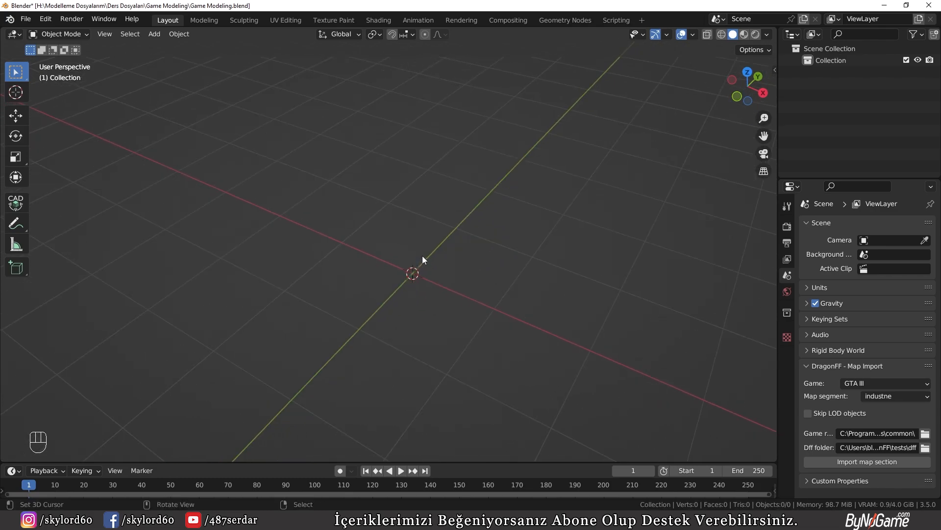
pyautogui.scroll(-1, 459, 264)
pyautogui.scroll(1, 458, 260)
pyautogui.hotkey('shift', 'a')
pyautogui.moveTo(349, 135)
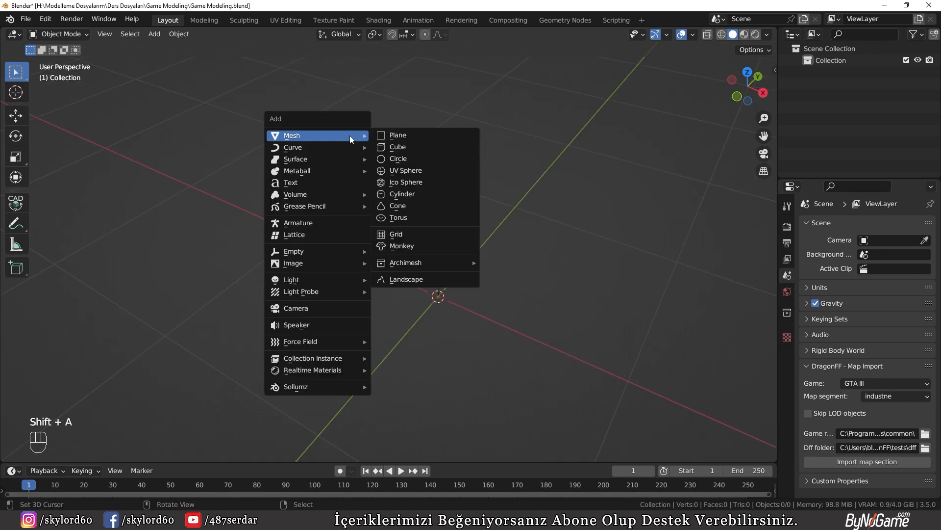
pyautogui.click(401, 159)
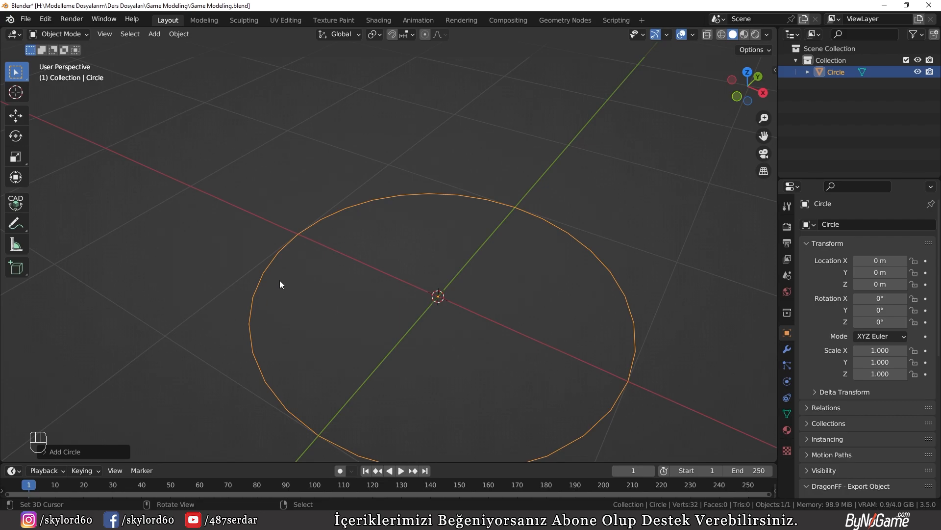
# Step: Try 12 vertices for the new circle, and settle on 15
pyautogui.click(82, 450)
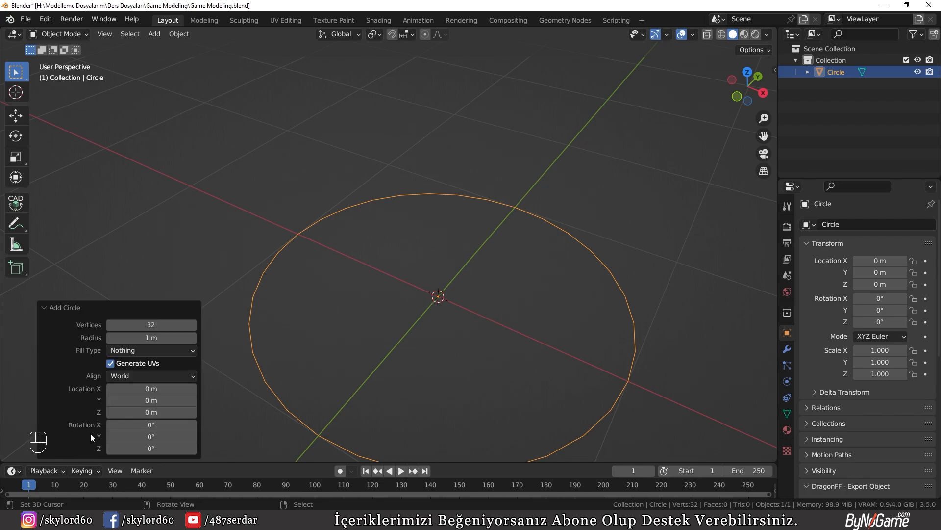
pyautogui.click(152, 324)
pyautogui.write('1')
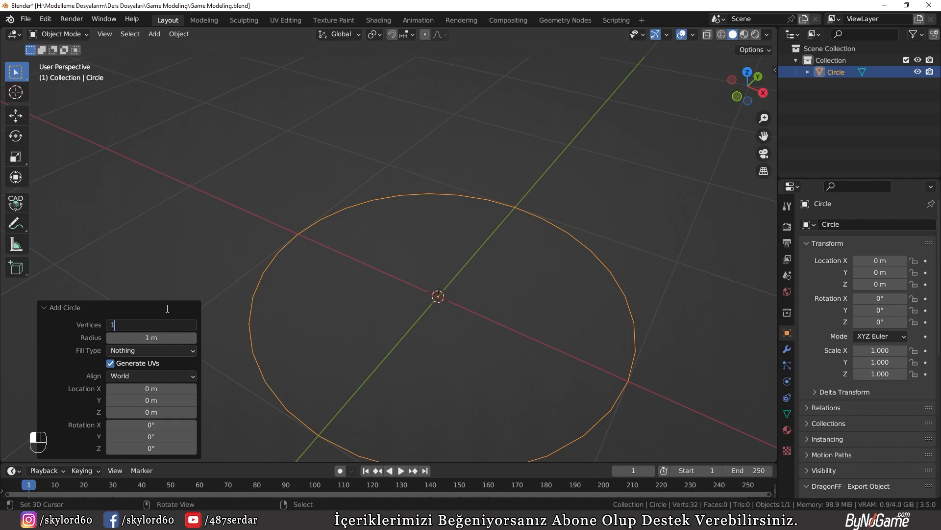
pyautogui.write('2')
pyautogui.press('Return')
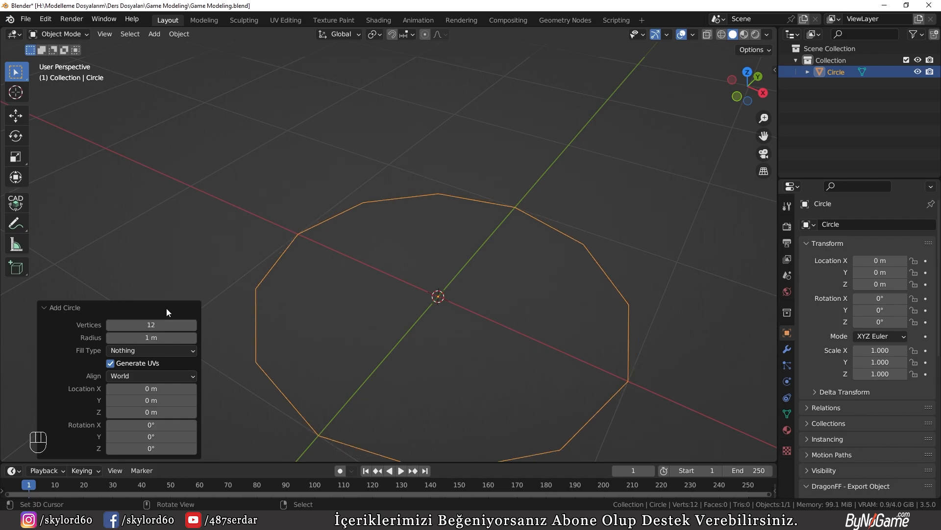
pyautogui.click(151, 324)
pyautogui.write('15')
pyautogui.press('Return')
pyautogui.scroll(-1, 430, 298)
pyautogui.moveTo(376, 374); pyautogui.dragTo(346, 358, button='middle')
pyautogui.click(80, 308)
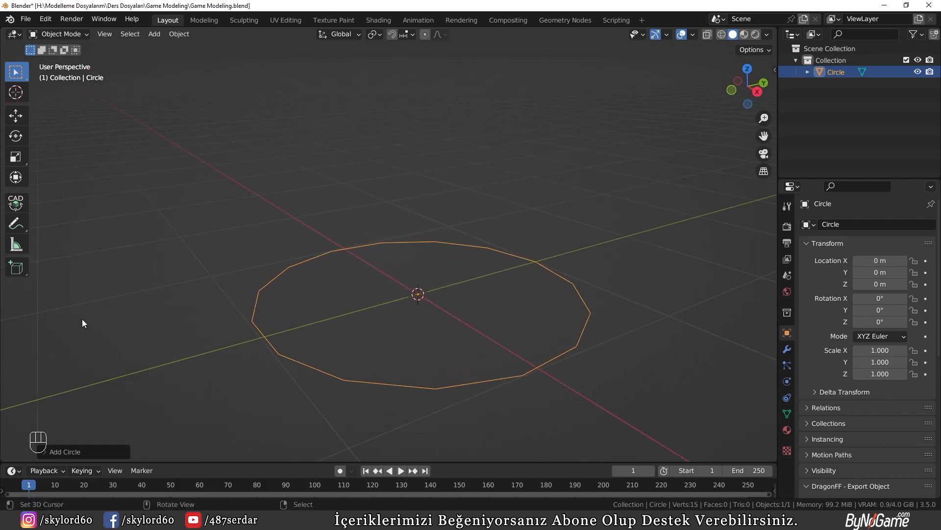
# Step: Enter Edit Mode and extrude the circle 2 m upward along Z
pyautogui.moveTo(440, 317); pyautogui.dragTo(484, 317, button='middle')
pyautogui.press('Tab')
pyautogui.scroll(-2, 462, 311)
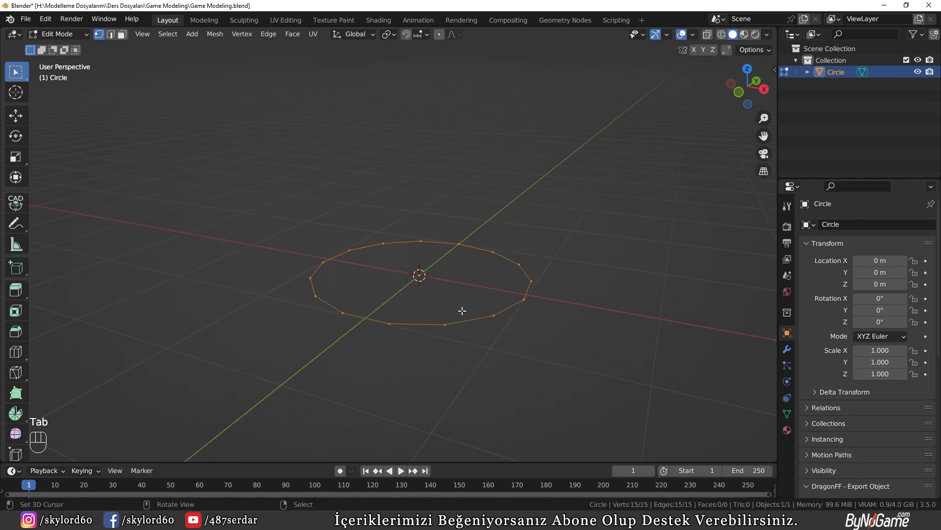
pyautogui.press('e')
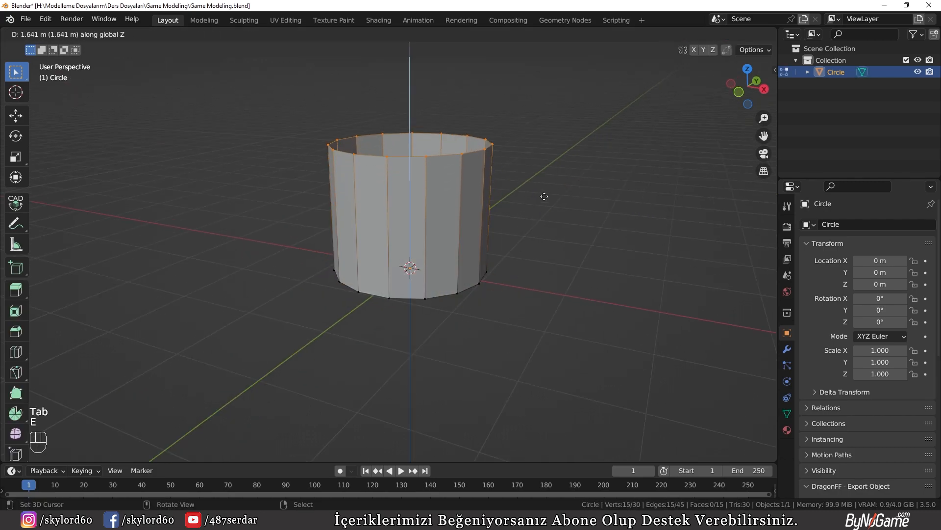
pyautogui.write('1')
pyautogui.press('BackSpace')
pyautogui.write('1.')
pyautogui.press('BackSpace')
pyautogui.press('BackSpace')
pyautogui.write('2')
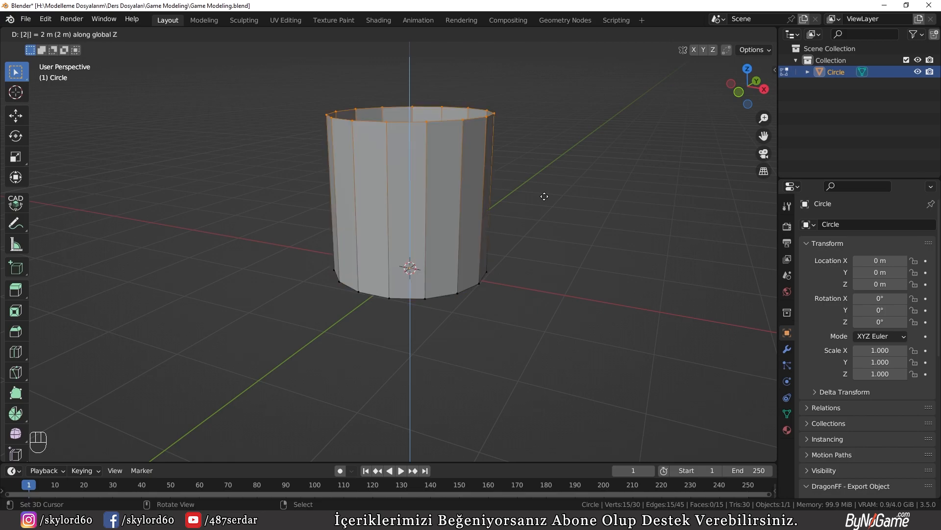
pyautogui.press('Return')
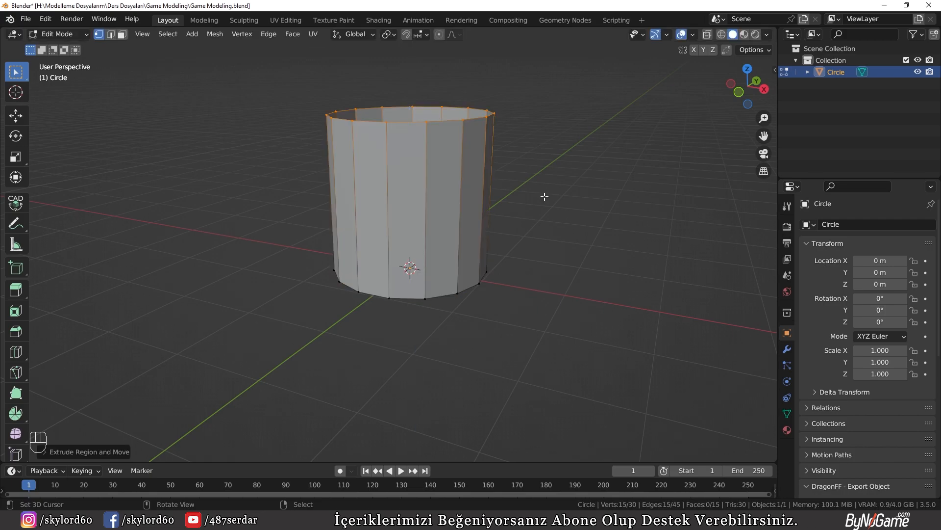
# Step: Set the extrusion's Z move distance to 3 m
pyautogui.click(92, 452)
pyautogui.click(146, 398)
pyautogui.write('3')
pyautogui.press('Return')
pyautogui.scroll(-4, 475, 311)
pyautogui.moveTo(475, 311); pyautogui.dragTo(314, 285, button='middle')
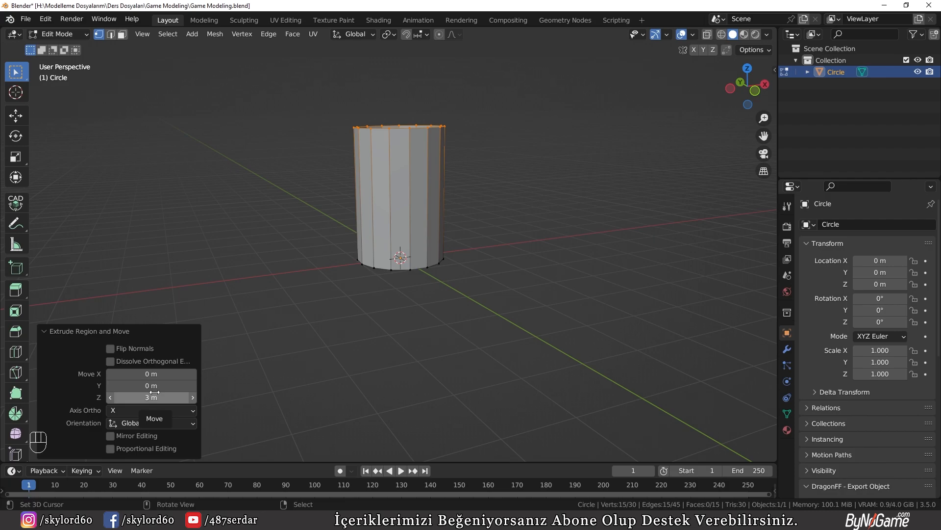
pyautogui.click(98, 331)
pyautogui.moveTo(158, 304); pyautogui.dragTo(430, 268, button='middle')
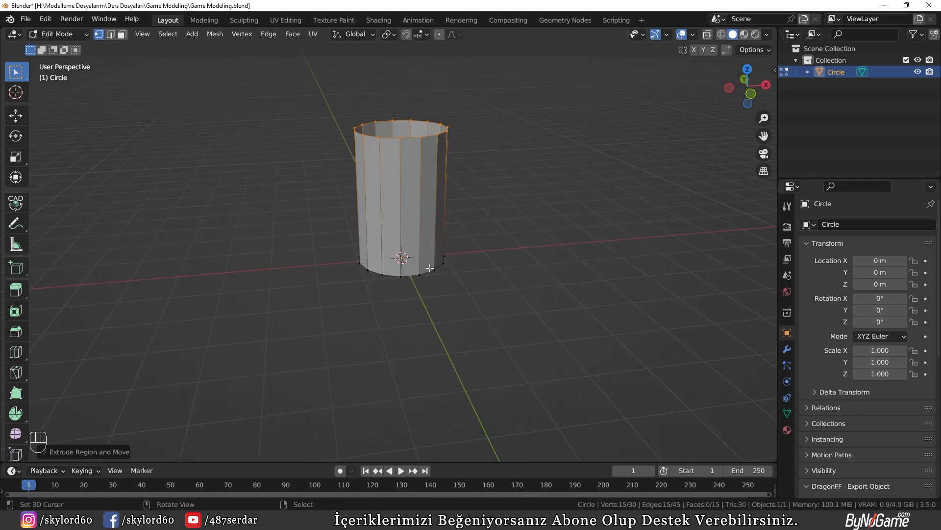
# Step: Add one horizontal loop cut around the cylinder, centred at mid-height
pyautogui.hotkey('ctrl', 'r')
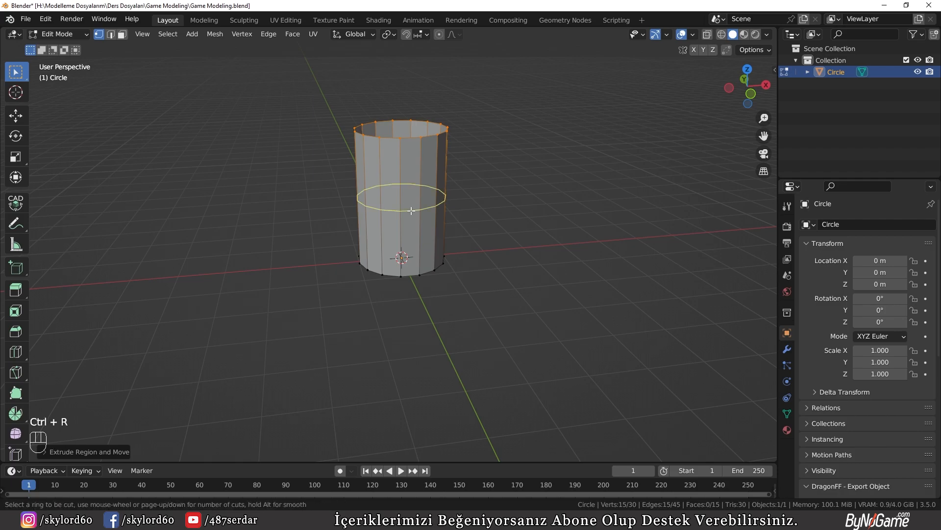
pyautogui.click(410, 210)
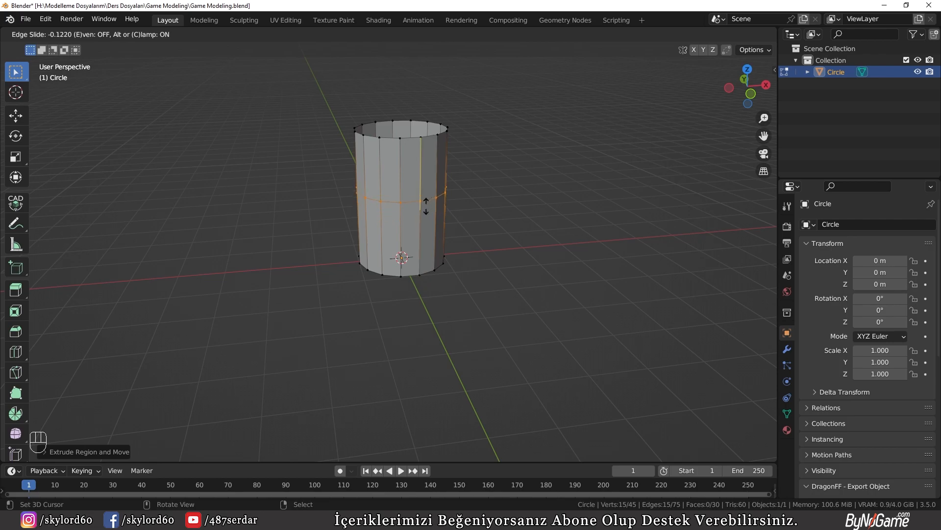
pyautogui.click(500, 216)
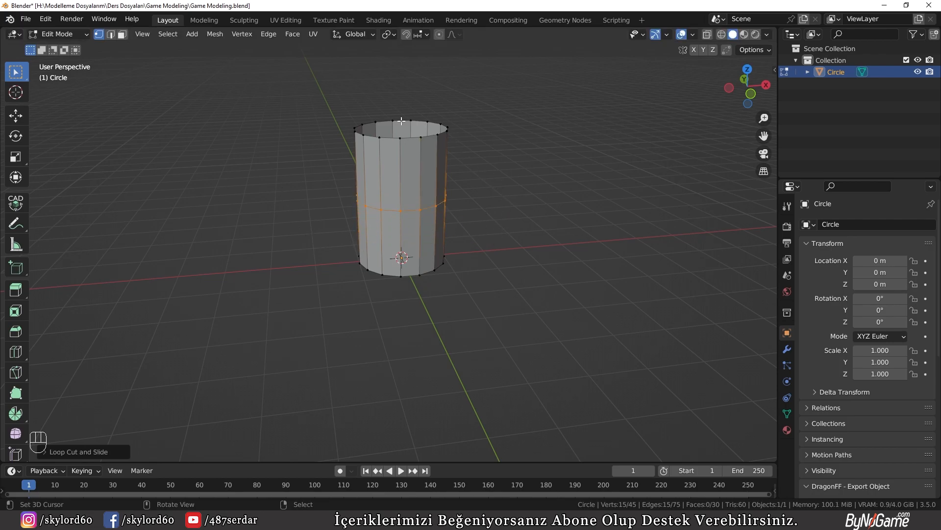
# Step: Activate the Move tool and hide the viewport toolbar
pyautogui.click(425, 332)
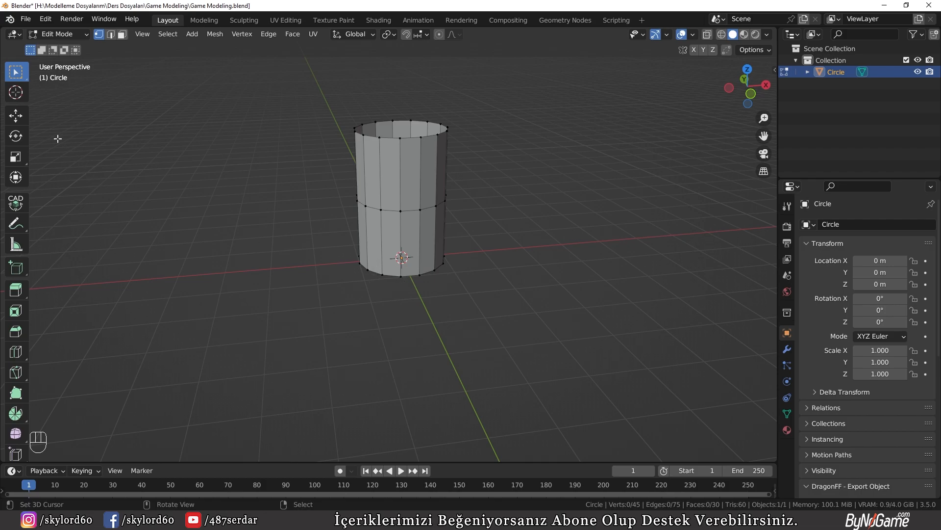
pyautogui.click(16, 116)
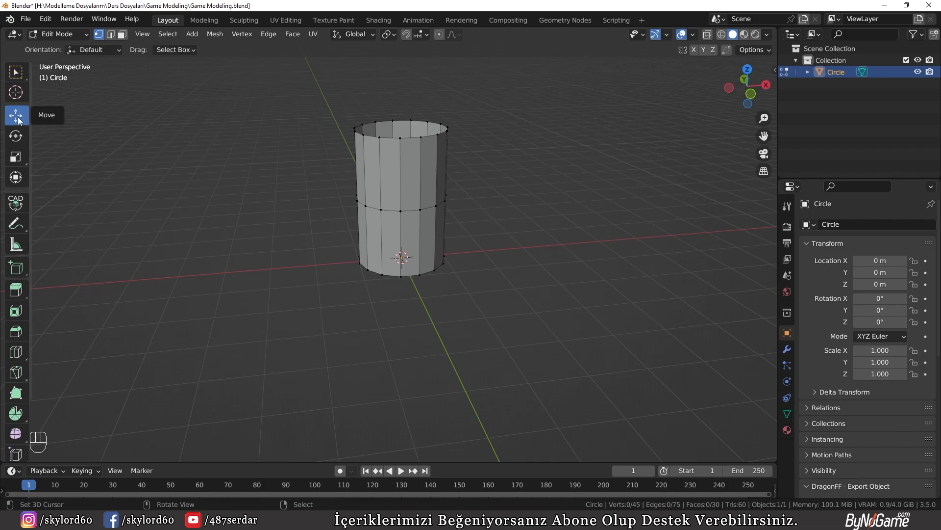
pyautogui.press('t')
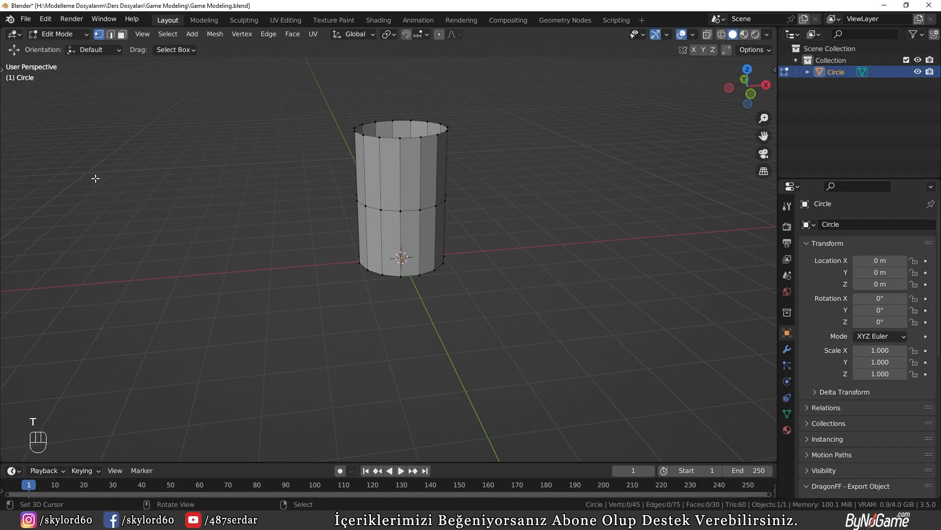
# Step: Select the cylinder's bottom edge loop and cycle through the edge and face selection modes
pyautogui.keyDown('alt'); pyautogui.click(412, 280); pyautogui.keyUp('alt')
pyautogui.moveTo(426, 350); pyautogui.dragTo(417, 270, button='middle')
pyautogui.scroll(2, 417, 270)
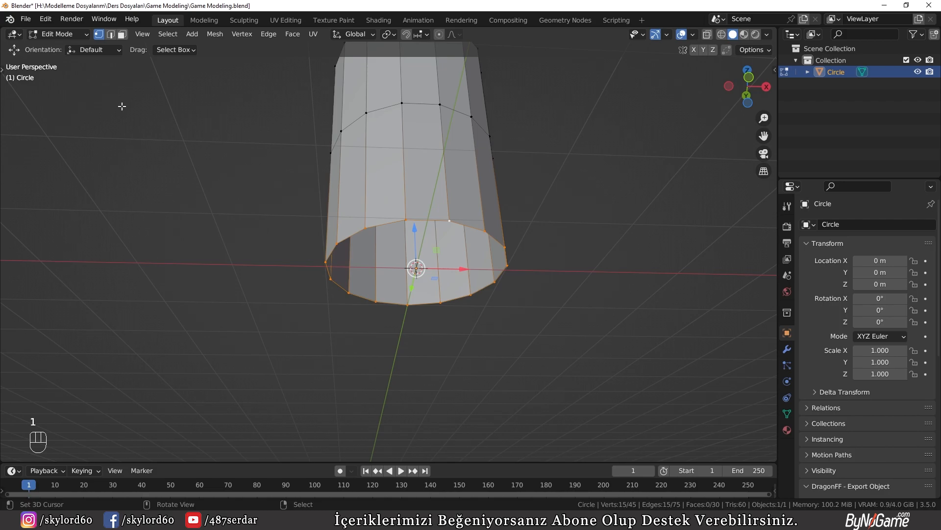
pyautogui.press('2')
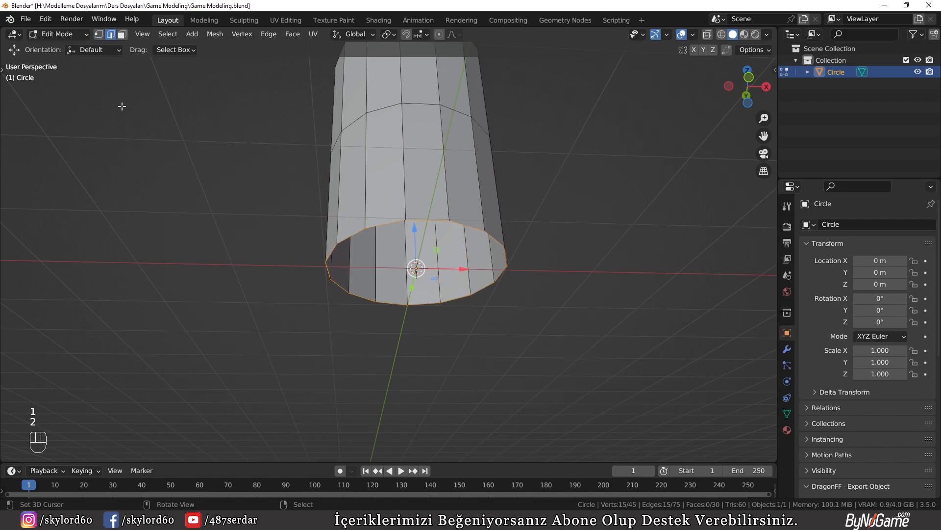
pyautogui.press('3')
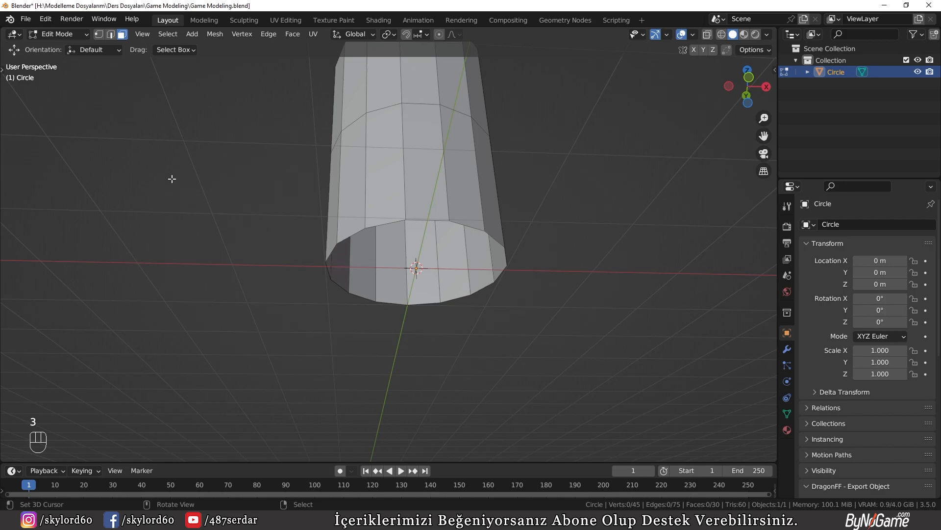
# Step: Select the cylinder's bottom edge loop in vertex mode and delete its vertices, removing the lower half
pyautogui.press('1')
pyautogui.keyDown('alt'); pyautogui.click(392, 222); pyautogui.keyUp('alt')
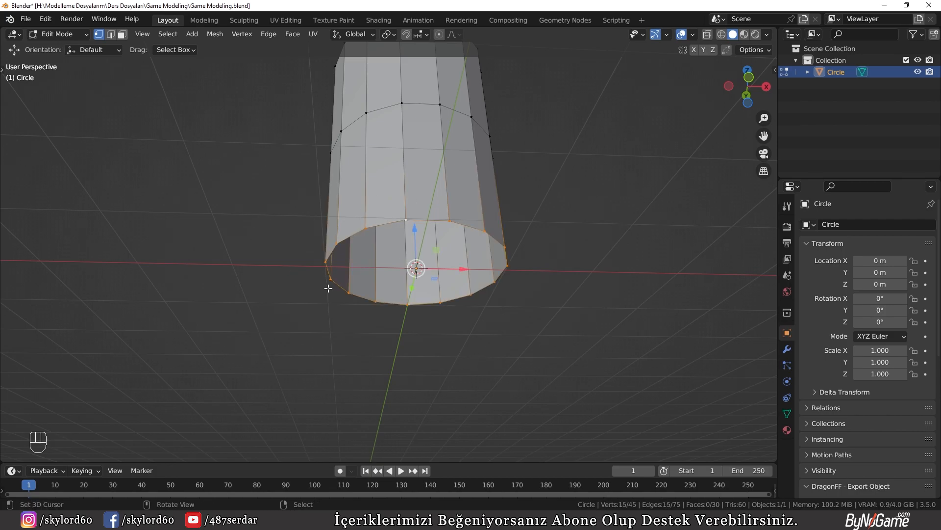
pyautogui.press('x')
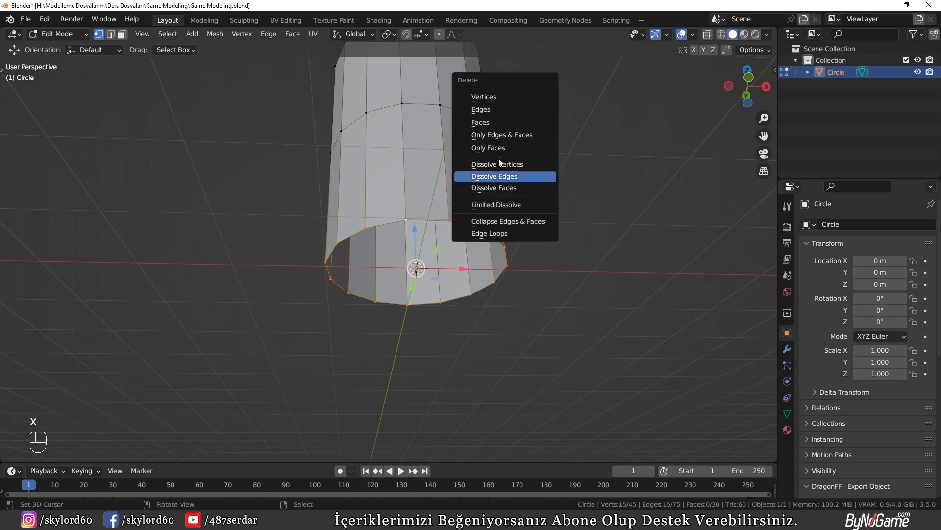
pyautogui.click(483, 96)
pyautogui.moveTo(483, 98); pyautogui.dragTo(462, 252, button='middle')
pyautogui.moveTo(490, 169); pyautogui.dragTo(487, 194, button='middle')
# Step: Add a Mirror modifier to the remaining upper half of the cylinder
pyautogui.click(786, 350)
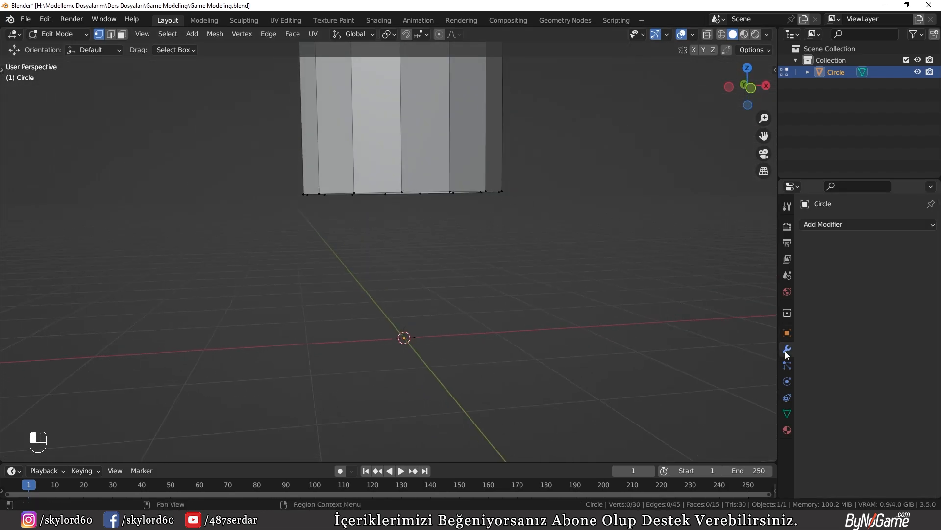
pyautogui.click(842, 224)
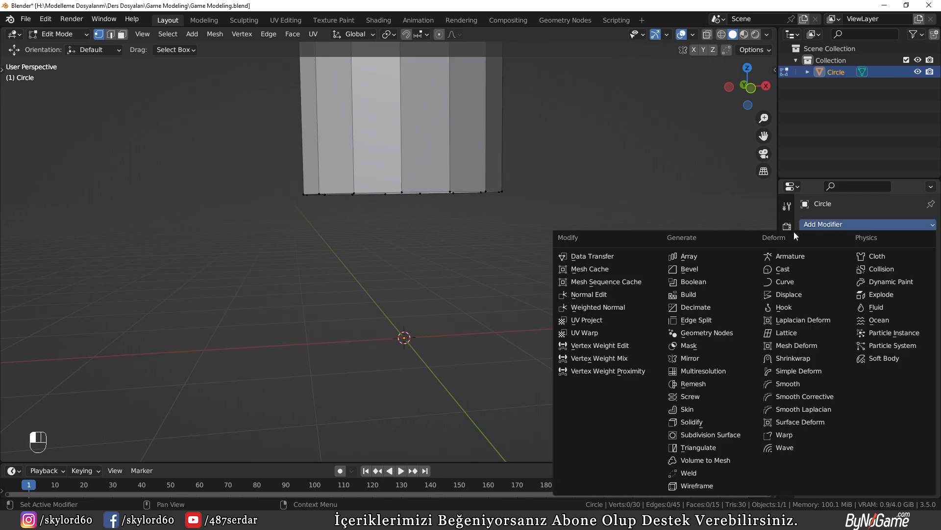
pyautogui.click(699, 359)
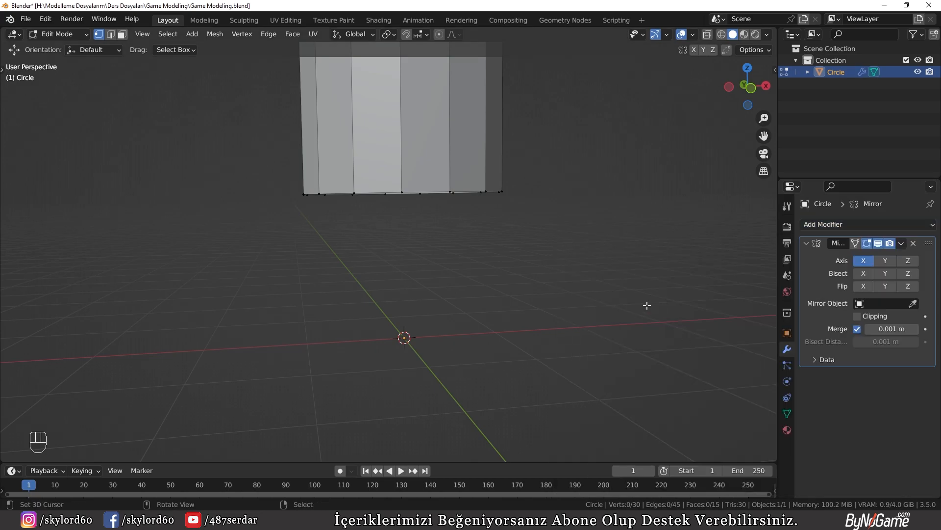
pyautogui.moveTo(547, 275)
pyautogui.mouseDown(button='middle')
pyautogui.moveTo(560, 268)
pyautogui.moveTo(523, 160)
pyautogui.mouseUp(button='middle')
pyautogui.moveTo(523, 160); pyautogui.dragTo(523, 315)
pyautogui.moveTo(524, 201); pyautogui.dragTo(530, 282, button='right')
pyautogui.press('d')
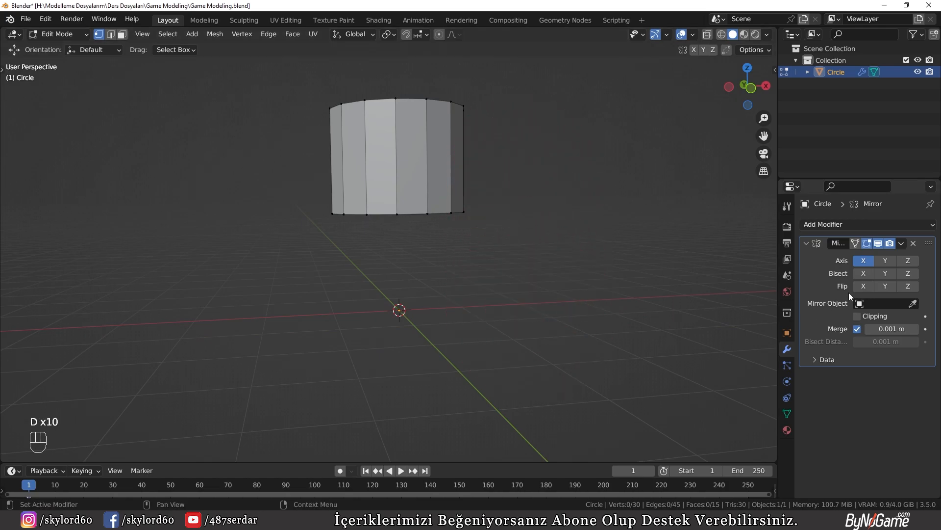
# Step: Switch the Mirror modifier's axis from X to Z only
pyautogui.click(864, 264)
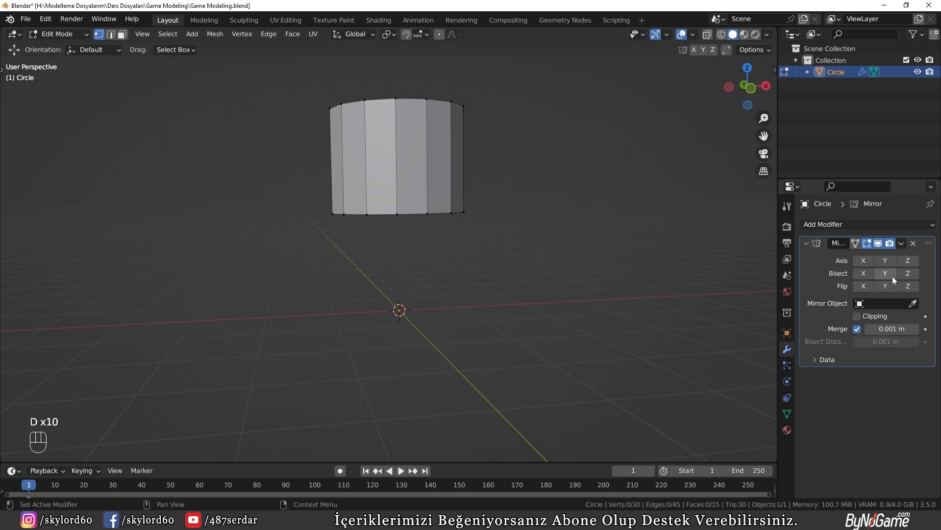
pyautogui.click(908, 260)
pyautogui.moveTo(466, 273); pyautogui.dragTo(402, 222, button='middle')
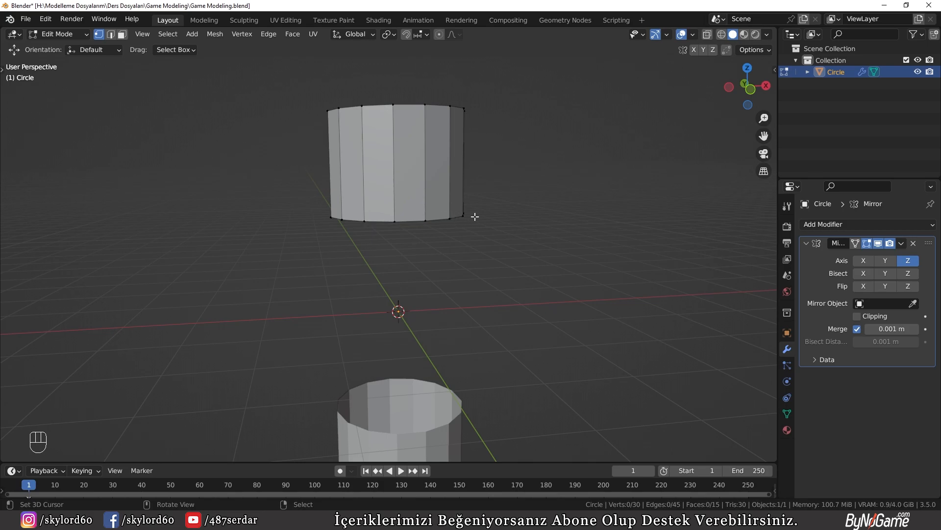
# Step: Snap the 3D cursor to the lower edge loop of the original half-cylinder
pyautogui.keyDown('alt'); pyautogui.click(407, 222); pyautogui.keyUp('alt')
pyautogui.moveTo(420, 239); pyautogui.dragTo(538, 151, button='middle')
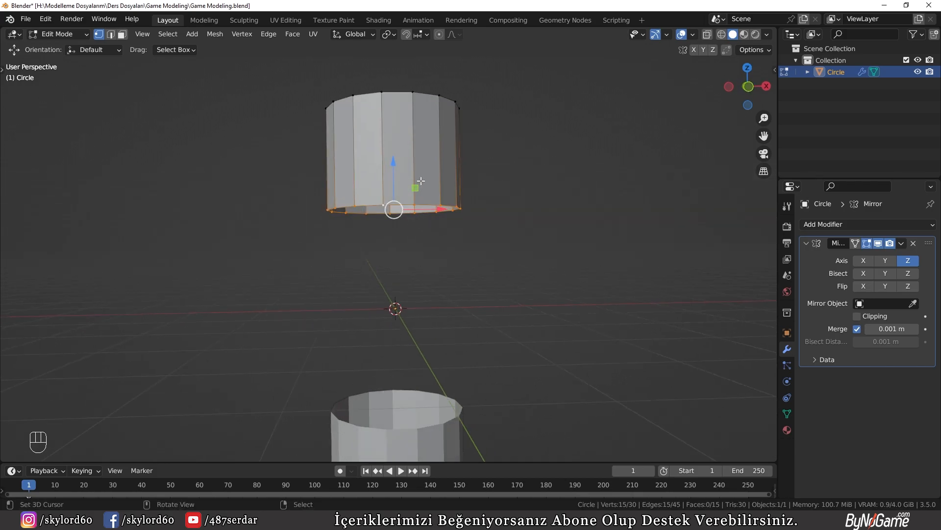
pyautogui.hotkey('shift', 's')
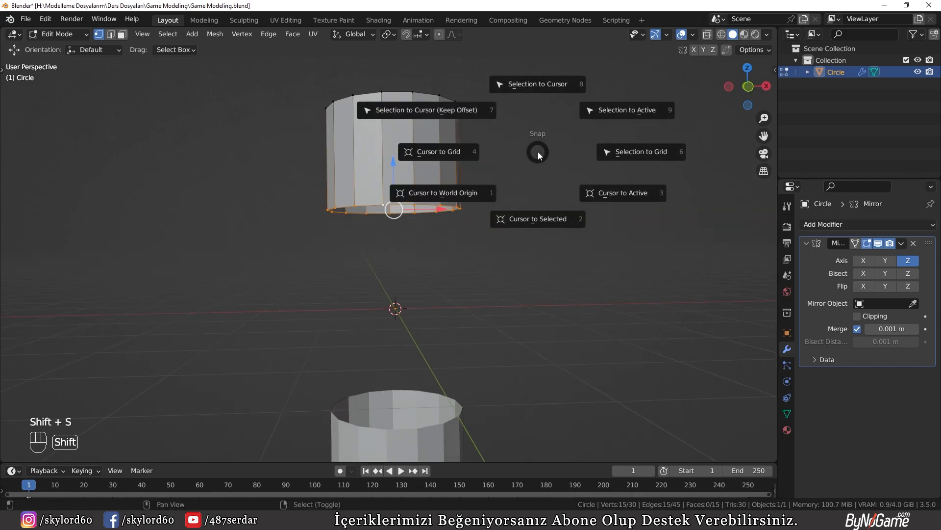
pyautogui.click(535, 220)
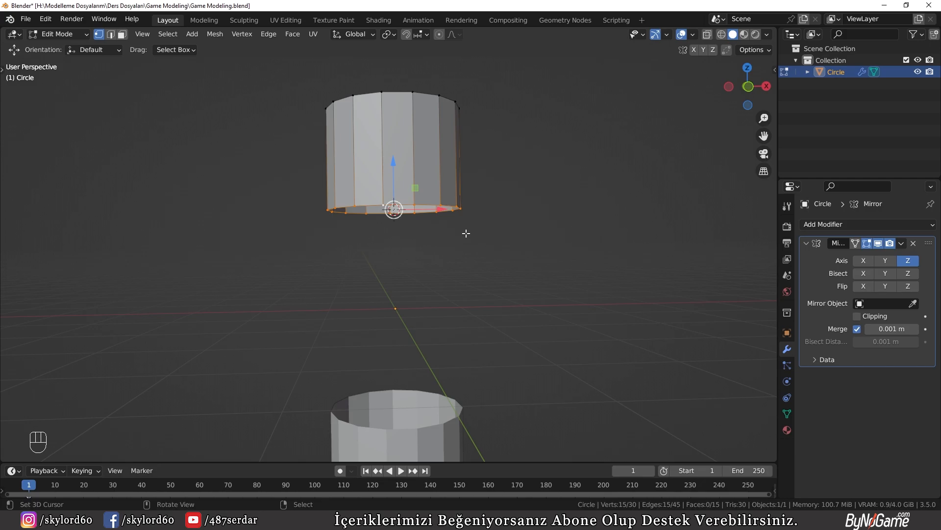
# Step: Set the half-cylinder's origin to the 3D cursor in Object Mode so the mirrored half joins it
pyautogui.press('Tab')
pyautogui.press('w')
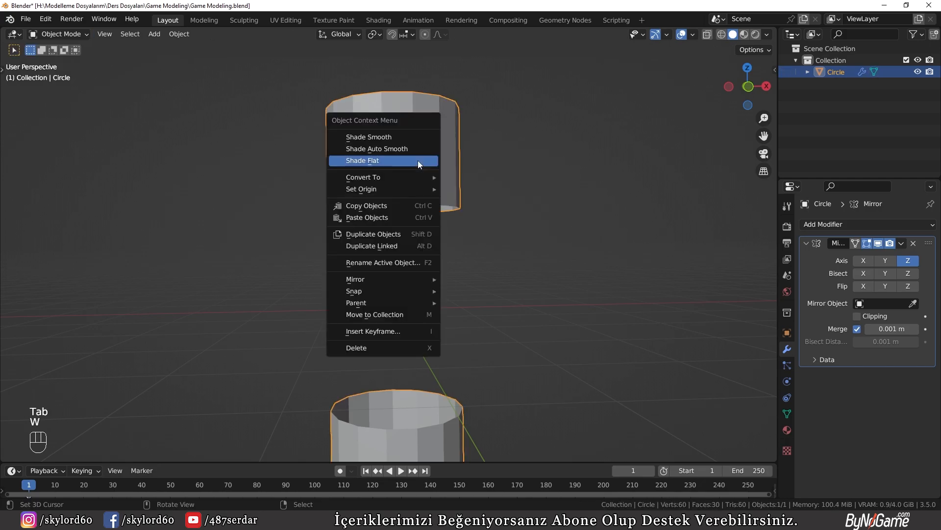
pyautogui.click(418, 161)
pyautogui.press('w')
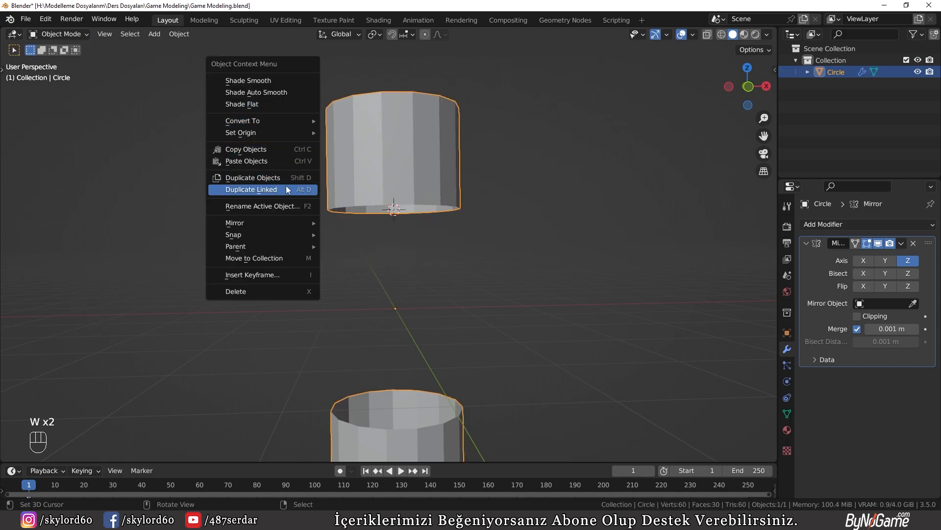
pyautogui.click(180, 35)
pyautogui.moveTo(194, 59)
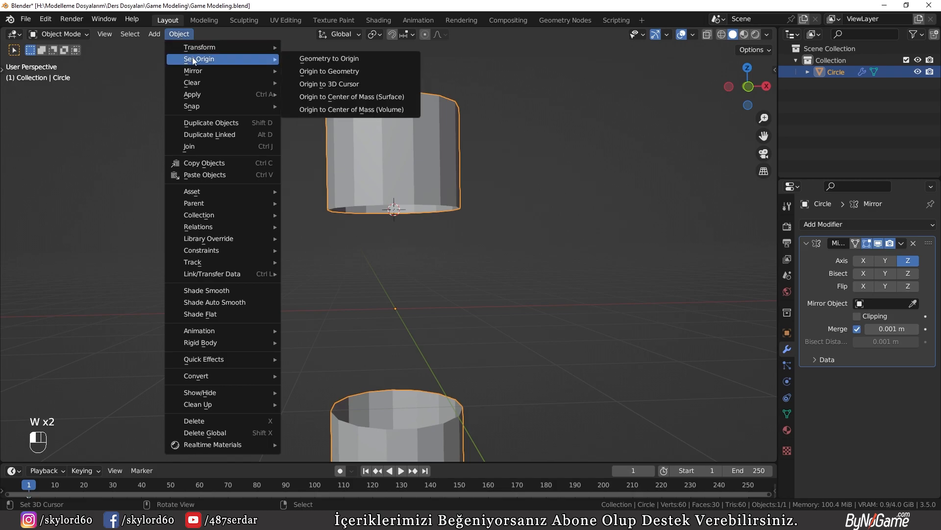
pyautogui.click(333, 83)
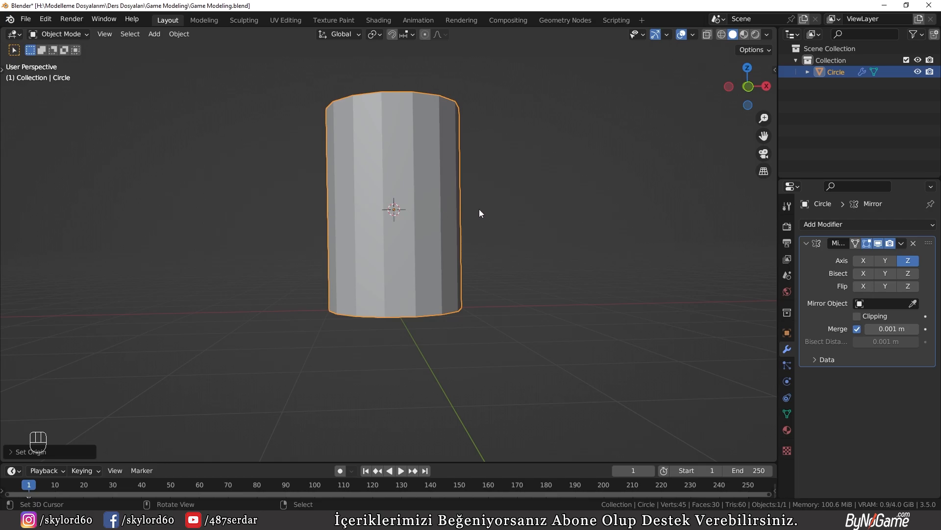
pyautogui.moveTo(572, 205); pyautogui.dragTo(478, 242, button='middle')
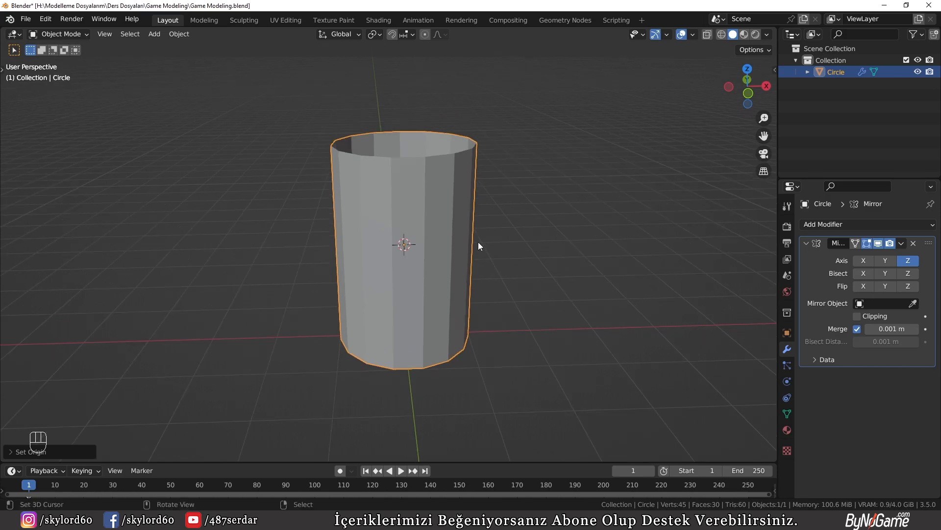
# Step: Add a centred loop cut around the editable upper half of the cylinder in front view, without sliding it
pyautogui.press('Tab')
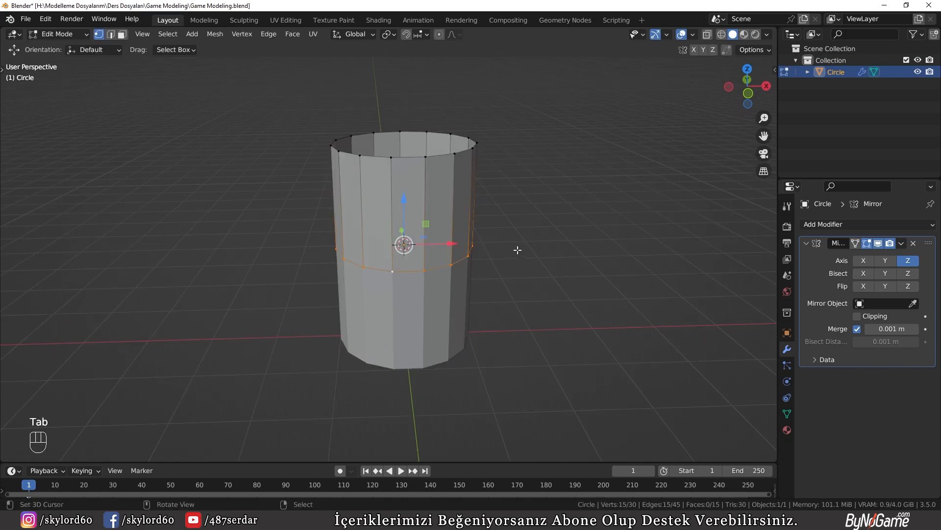
pyautogui.press('KP_1')
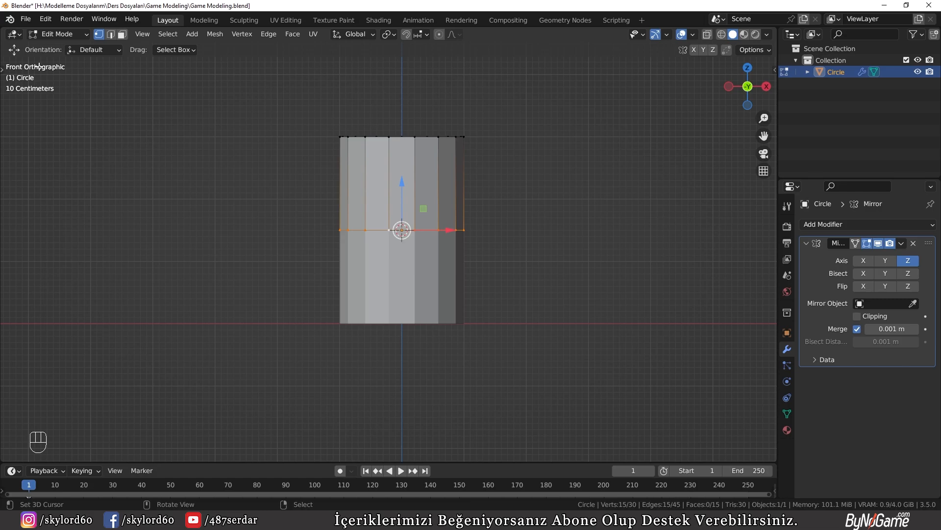
pyautogui.scroll(2, 569, 242)
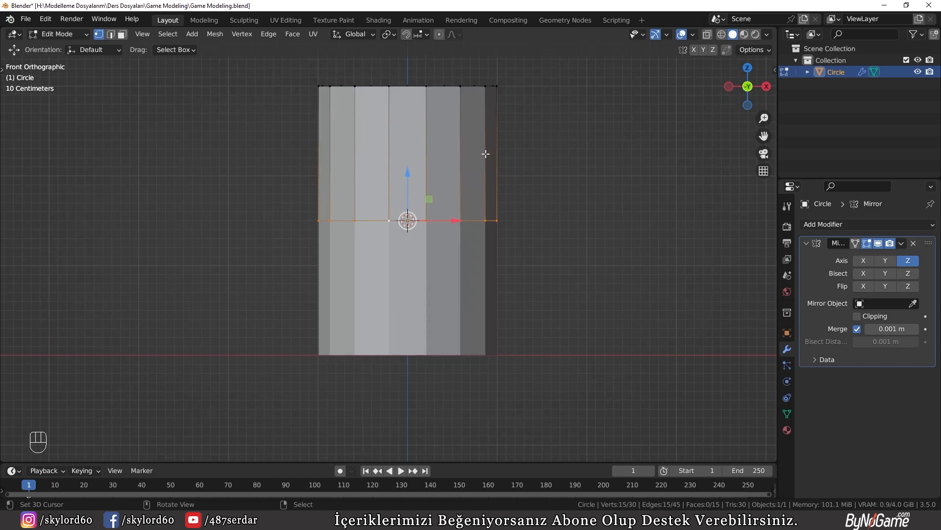
pyautogui.hotkey('ctrl', 'r')
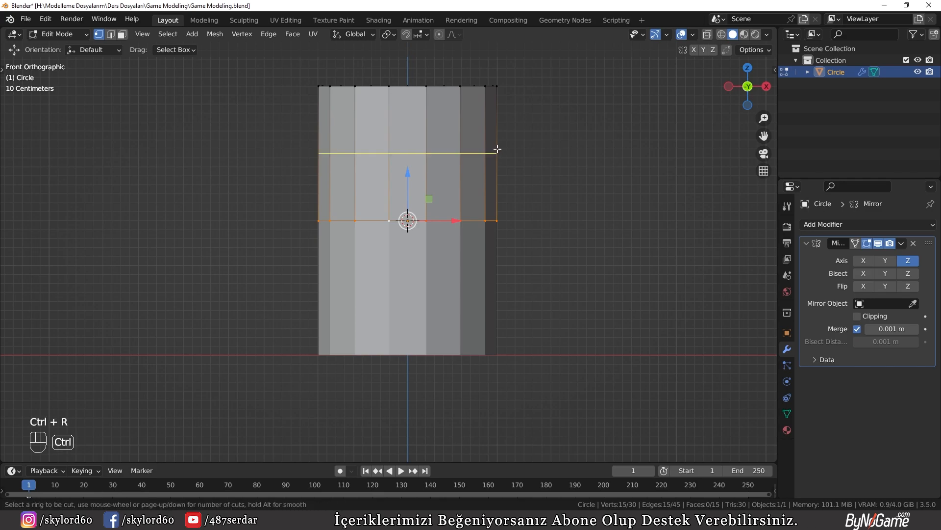
pyautogui.click(497, 149)
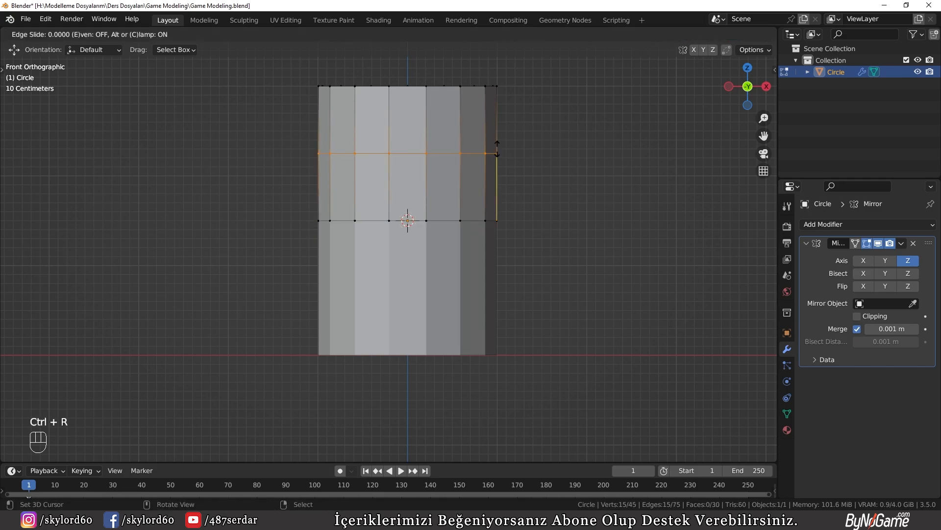
pyautogui.click(497, 148)
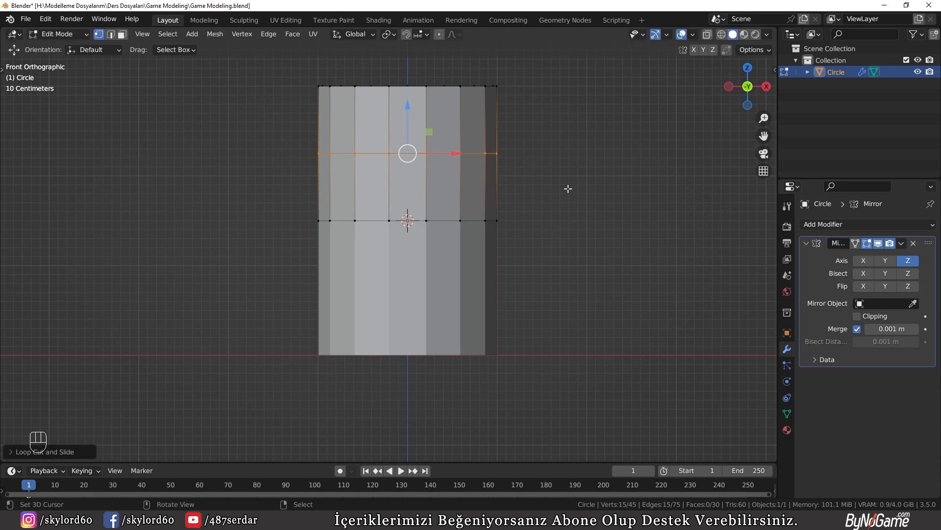
pyautogui.click(684, 230)
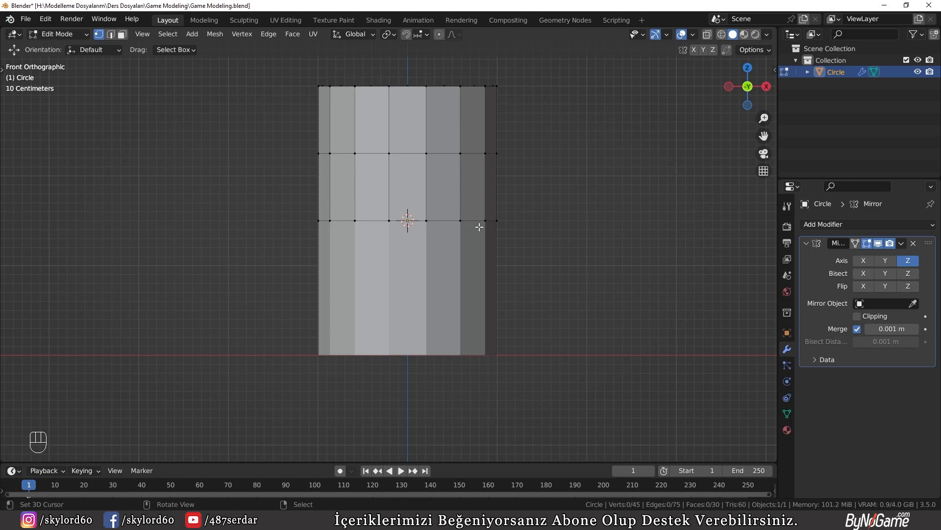
# Step: Select the edge loop at the mirror plane and enable Clipping in the Mirror modifier, testing it with a cancelled move
pyautogui.keyDown('alt'); pyautogui.click(458, 229); pyautogui.keyUp('alt')
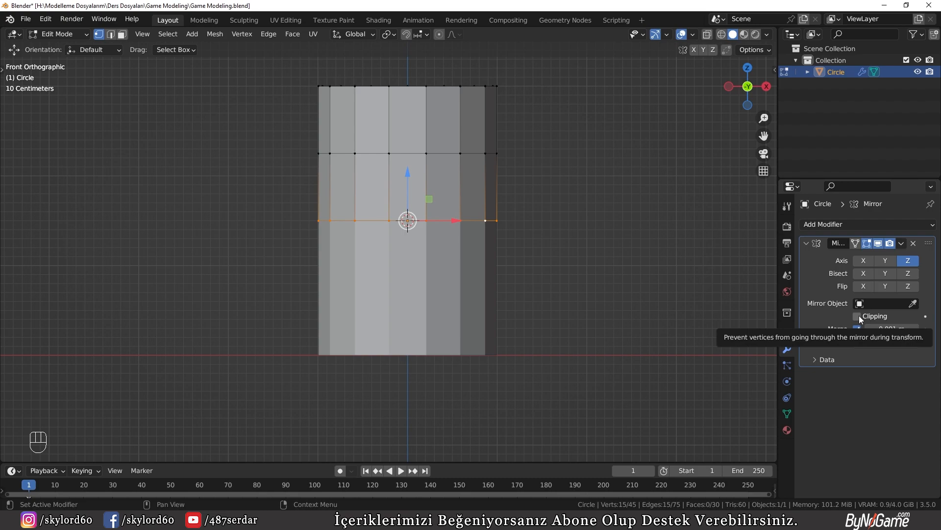
pyautogui.press('g')
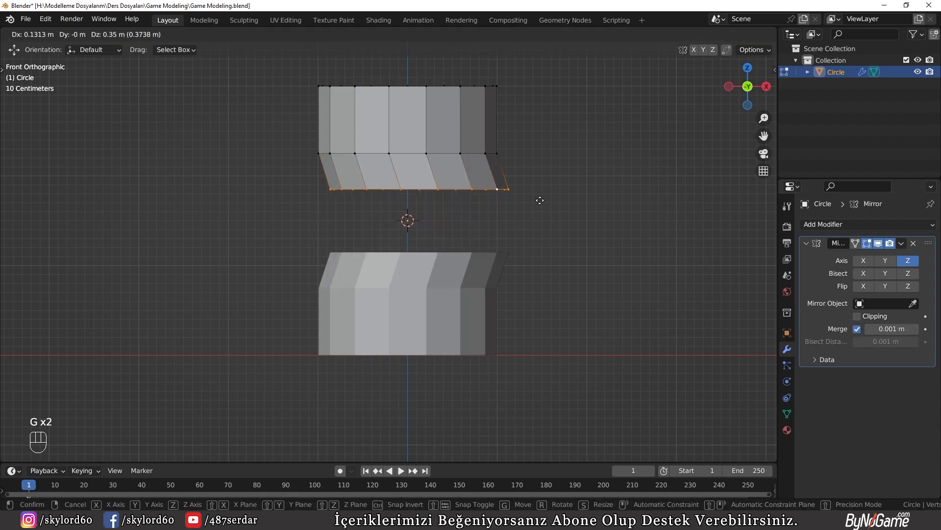
pyautogui.rightClick(504, 231)
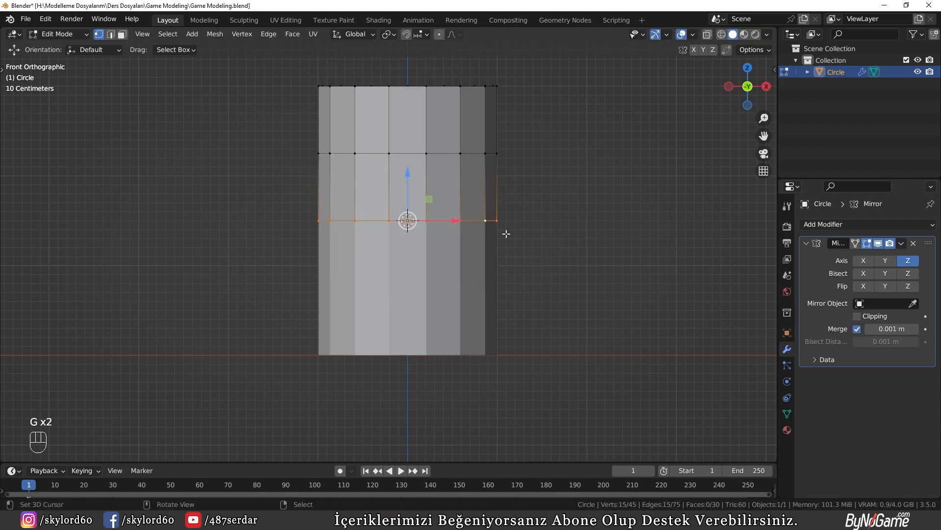
pyautogui.click(857, 316)
pyautogui.press('g')
pyautogui.rightClick(519, 296)
pyautogui.scroll(2, 564, 231)
pyautogui.keyDown('shift'); pyautogui.moveTo(600, 223); pyautogui.dragTo(554, 269, button='middle'); pyautogui.keyUp('shift')
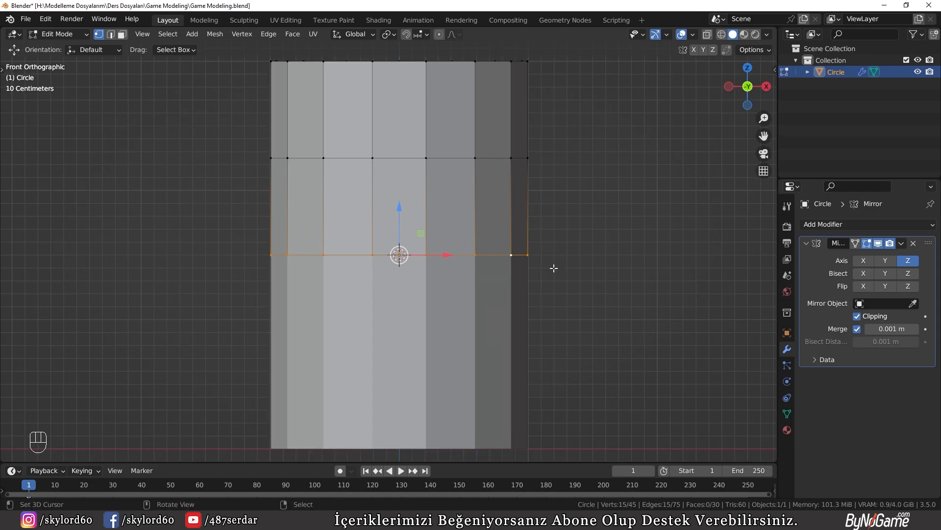
pyautogui.press('s')
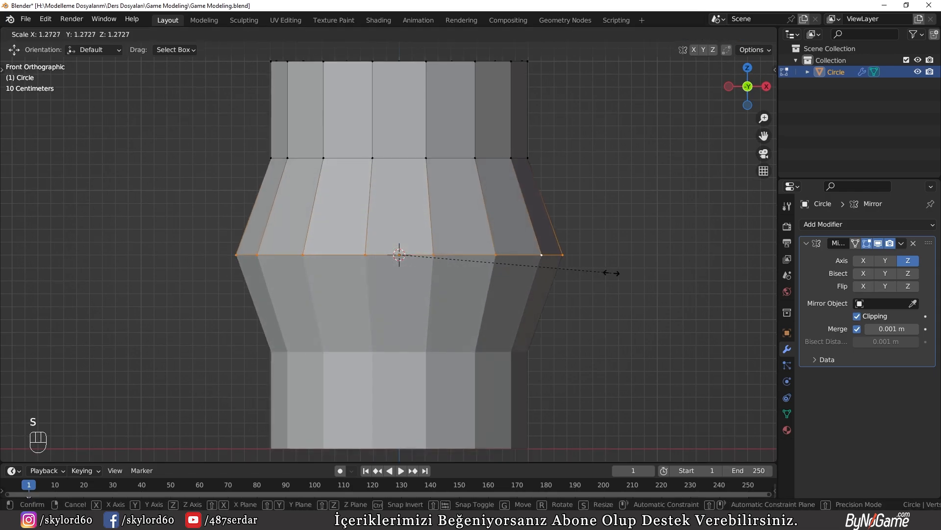
pyautogui.press('ctrl')
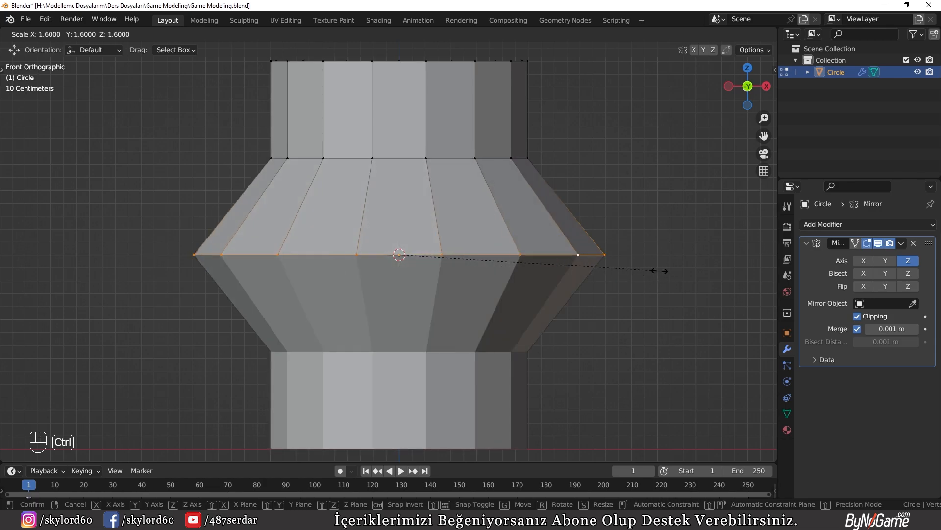
pyautogui.click(578, 269)
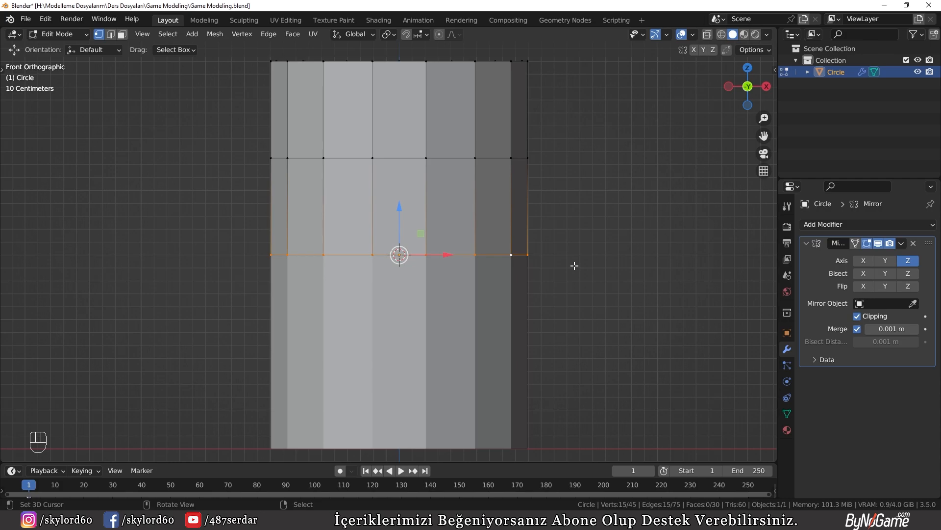
# Step: Scale the edge loop at the mirror plane up to 1.3 in snapped increments
pyautogui.press('s')
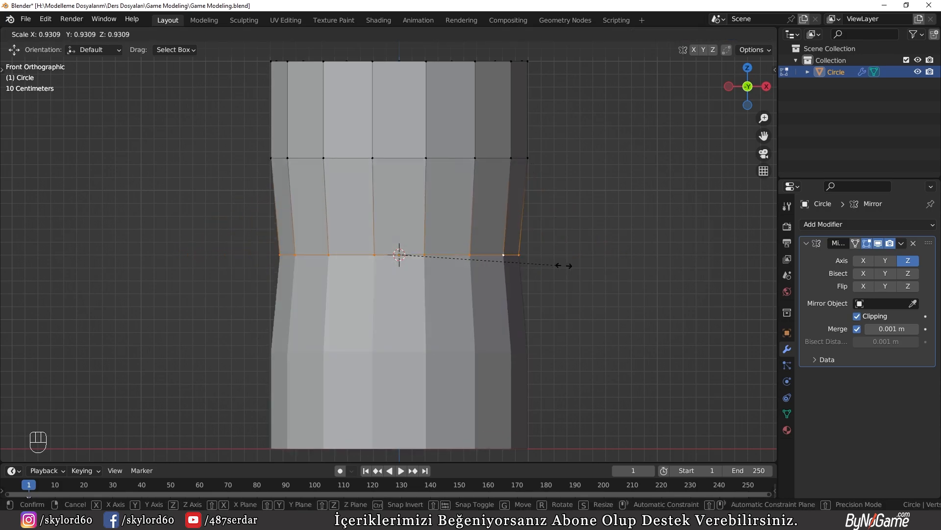
pyautogui.press('ctrl')
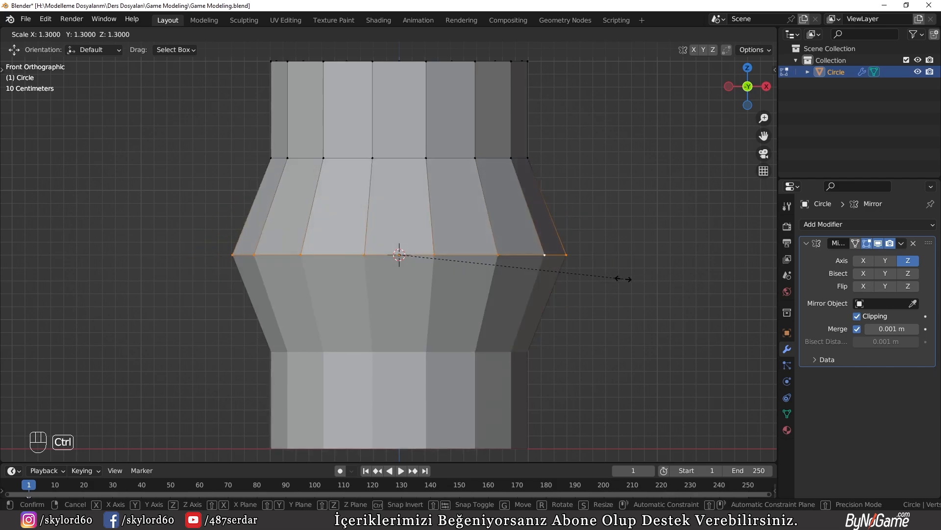
pyautogui.click(623, 278)
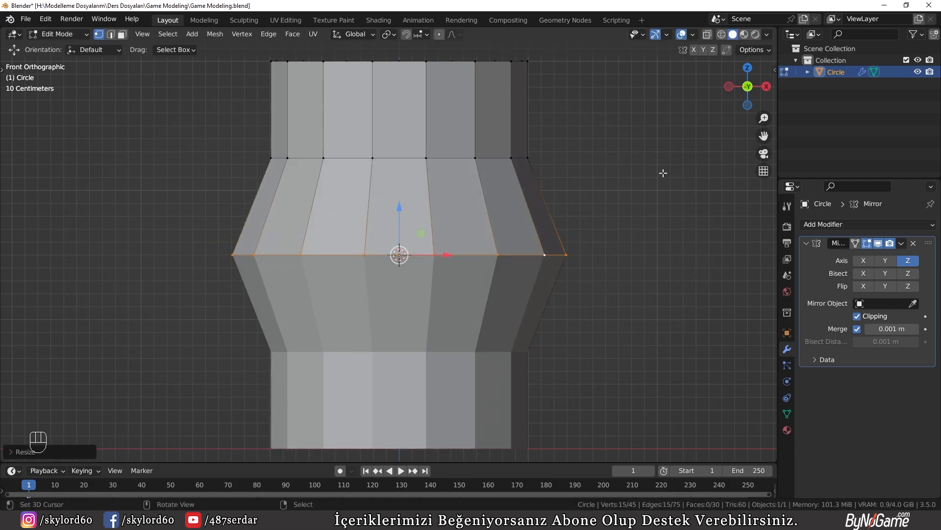
# Step: Select the edge loop between the rim and the mirror plane and scale it up until the silhouette curves like a barrel
pyautogui.press('alt')
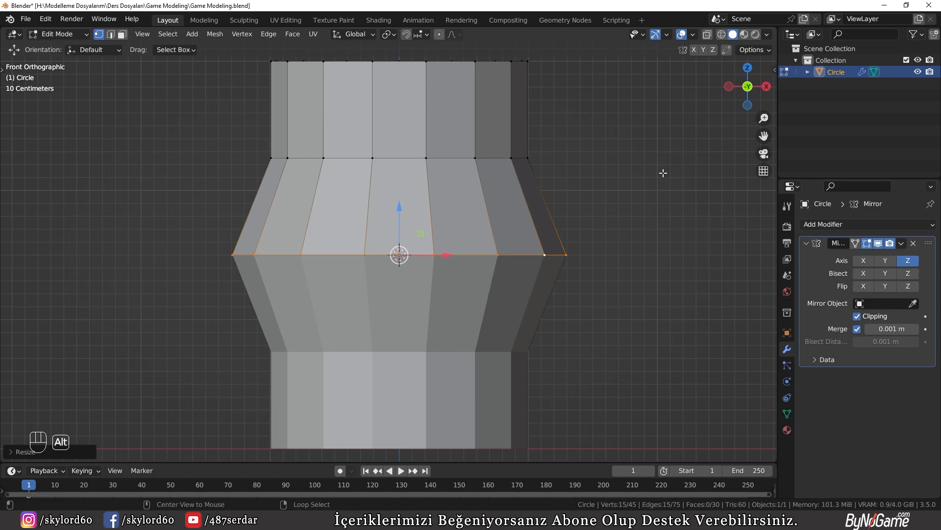
pyautogui.hotkey('alt', 'a')
pyautogui.press('alt')
pyautogui.keyDown('alt'); pyautogui.click(492, 158); pyautogui.keyUp('alt')
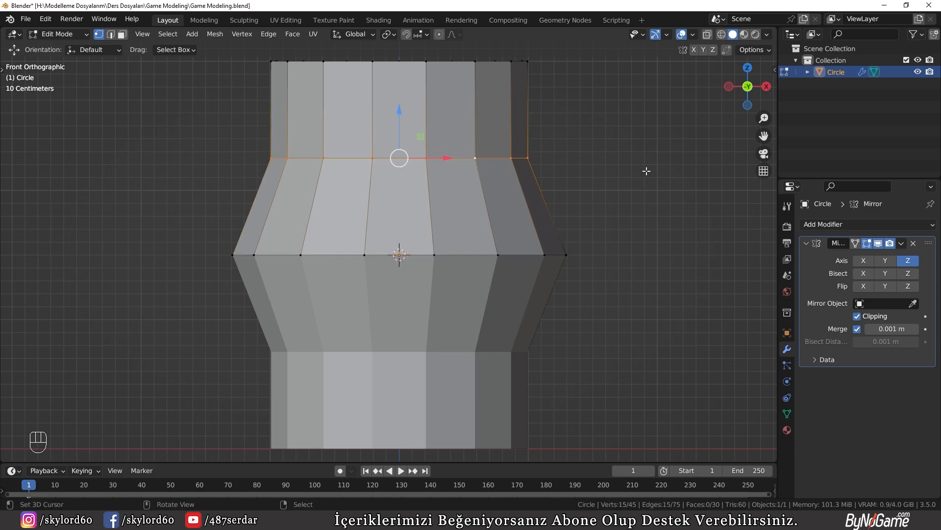
pyautogui.press('s')
pyautogui.press('ctrl')
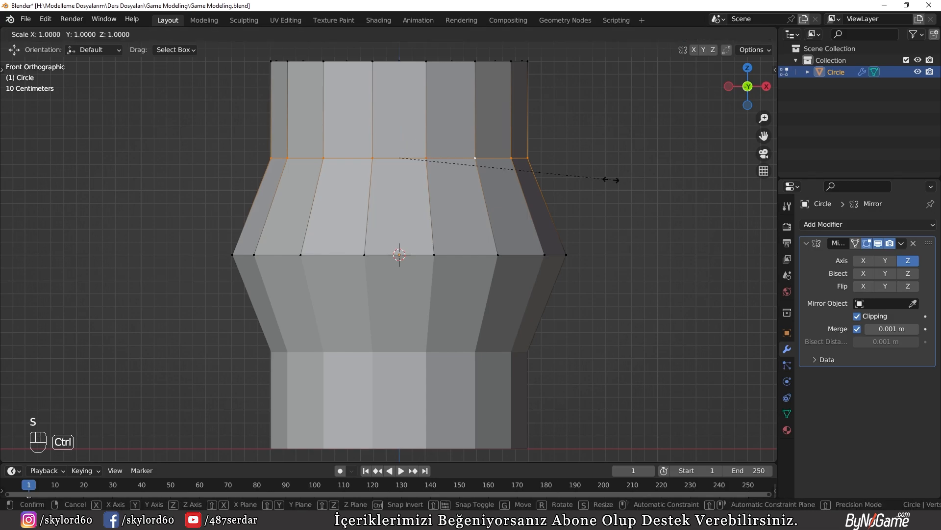
pyautogui.click(649, 182)
pyautogui.scroll(-3, 649, 182)
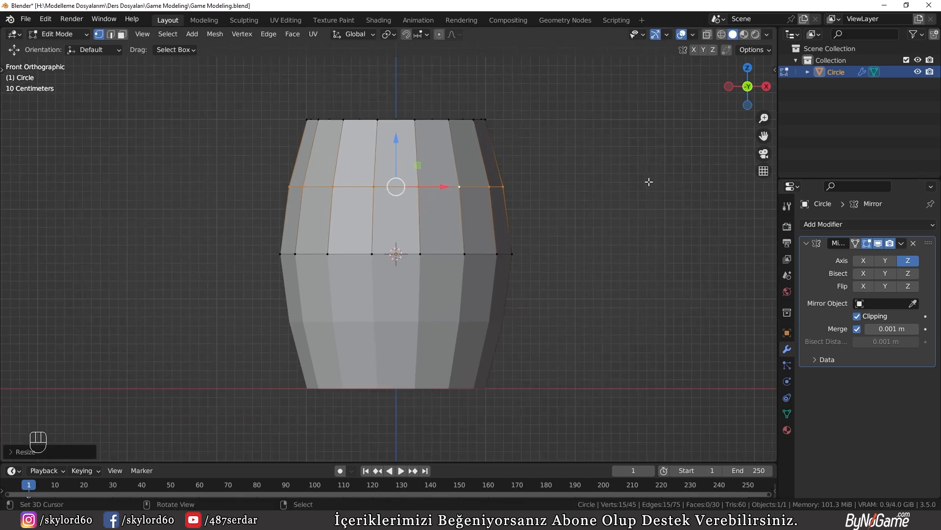
pyautogui.moveTo(595, 179); pyautogui.dragTo(496, 310, button='middle')
pyautogui.press('Tab')
pyautogui.scroll(2, 496, 310)
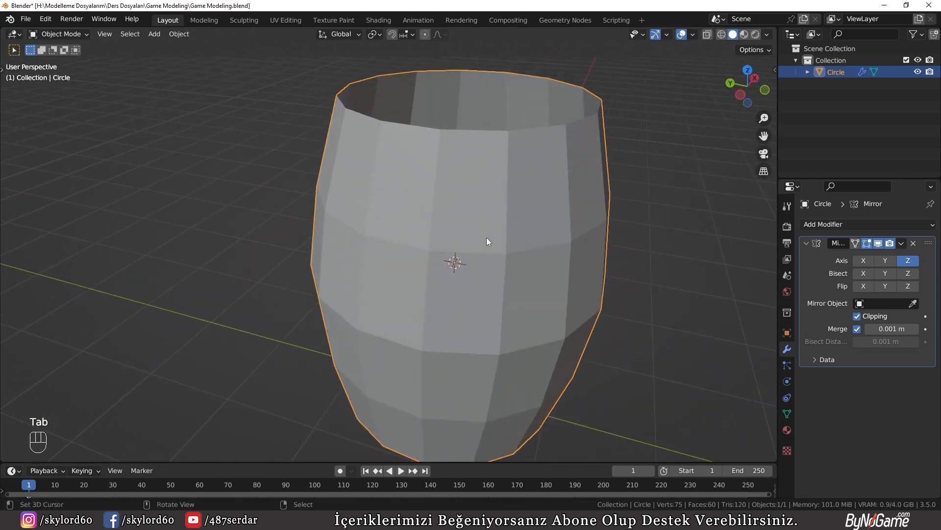
pyautogui.press('Tab')
pyautogui.moveTo(486, 245); pyautogui.dragTo(650, 204, button='middle')
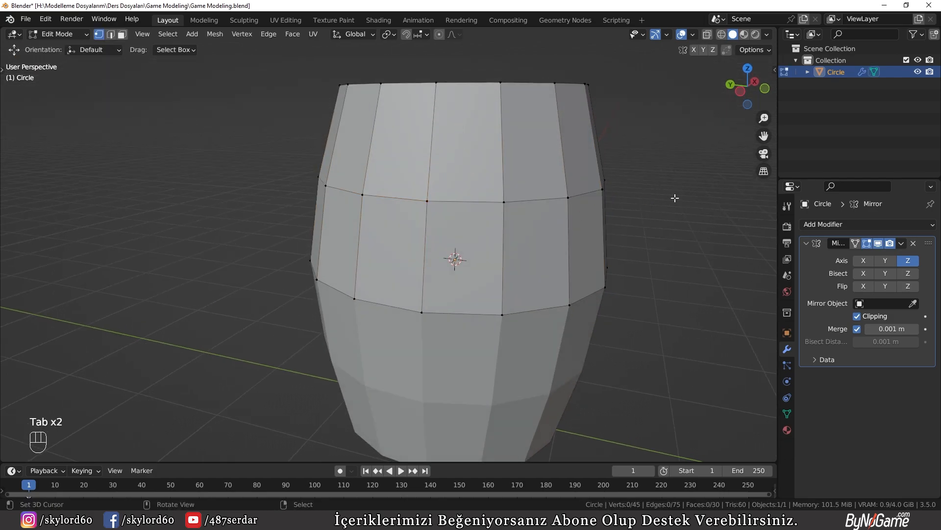
pyautogui.keyDown('alt'); pyautogui.click(531, 199); pyautogui.keyUp('alt')
pyautogui.moveTo(545, 235); pyautogui.dragTo(653, 261, button='middle')
pyautogui.hotkey('ctrl', 'b')
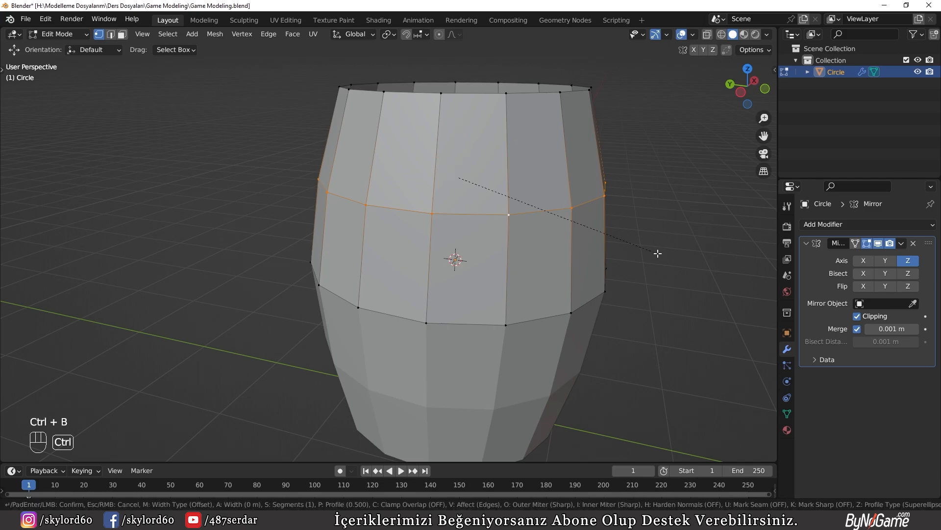
pyautogui.rightClick(648, 246)
pyautogui.hotkey('ctrl', 'z')
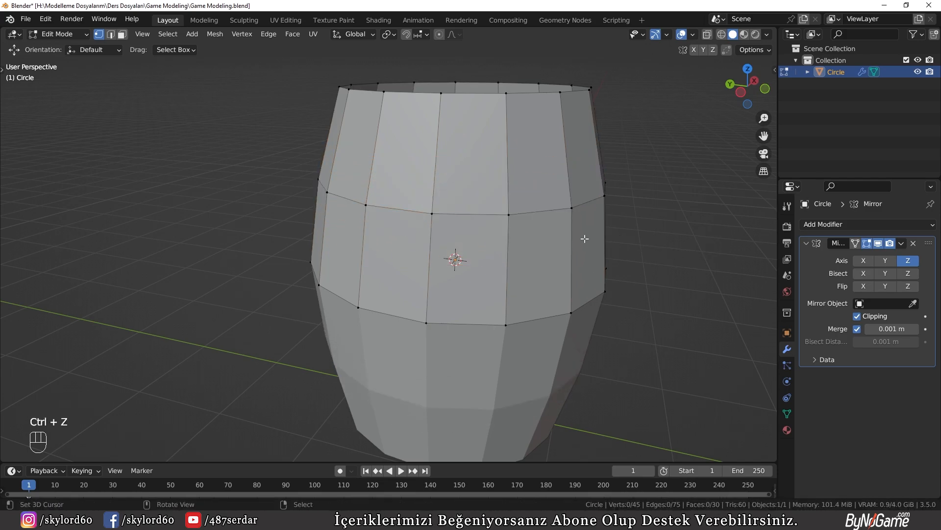
# Step: Add offset edge loops on both sides of the loop below the rim, slid about 0.127, and switch to edge selection
pyautogui.keyDown('alt'); pyautogui.click(542, 212); pyautogui.keyUp('alt')
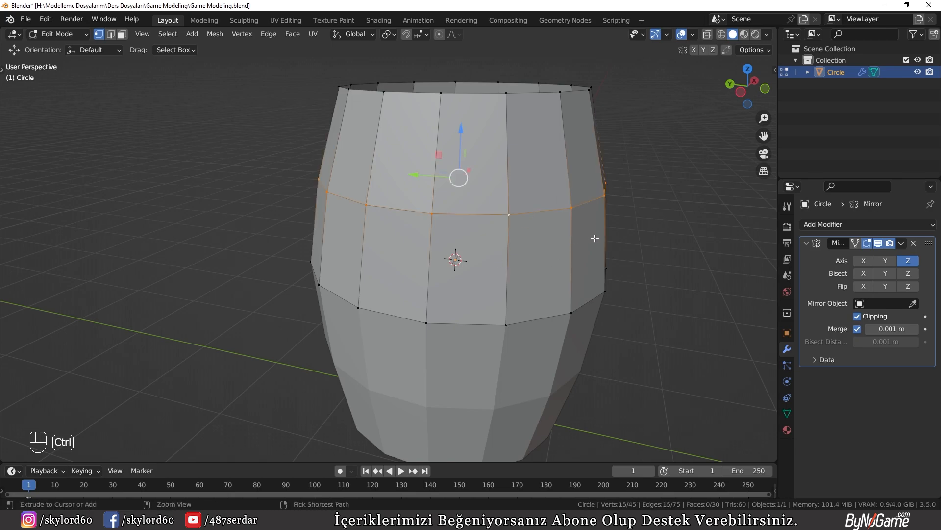
pyautogui.hotkey('shift', 'ctrl', 'r')
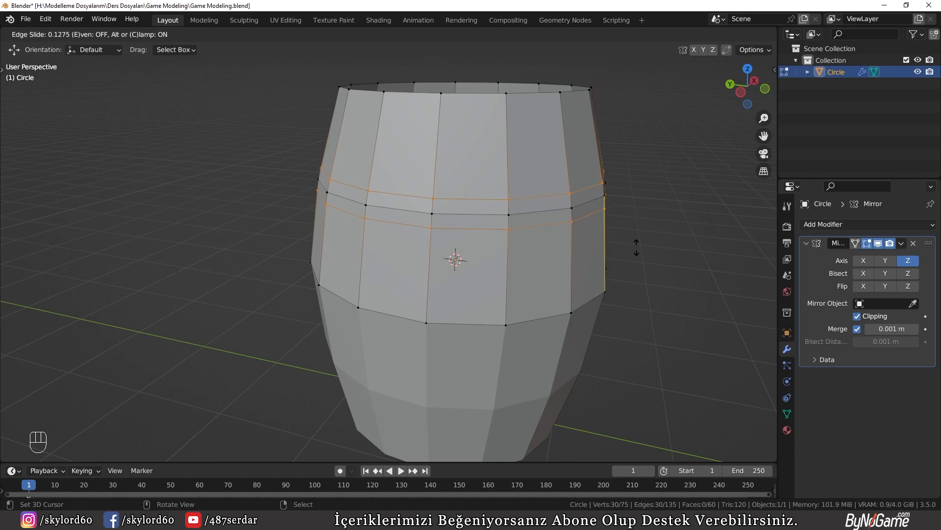
pyautogui.press('shift')
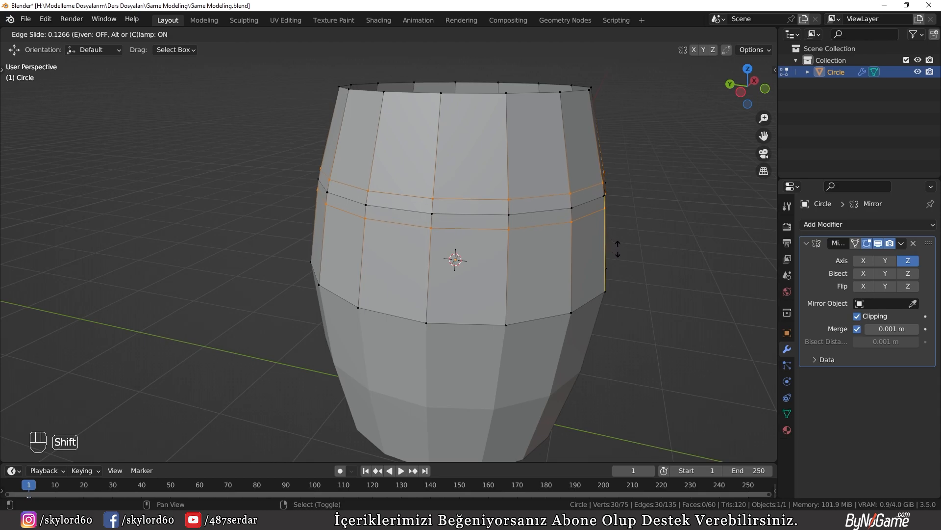
pyautogui.click(618, 249)
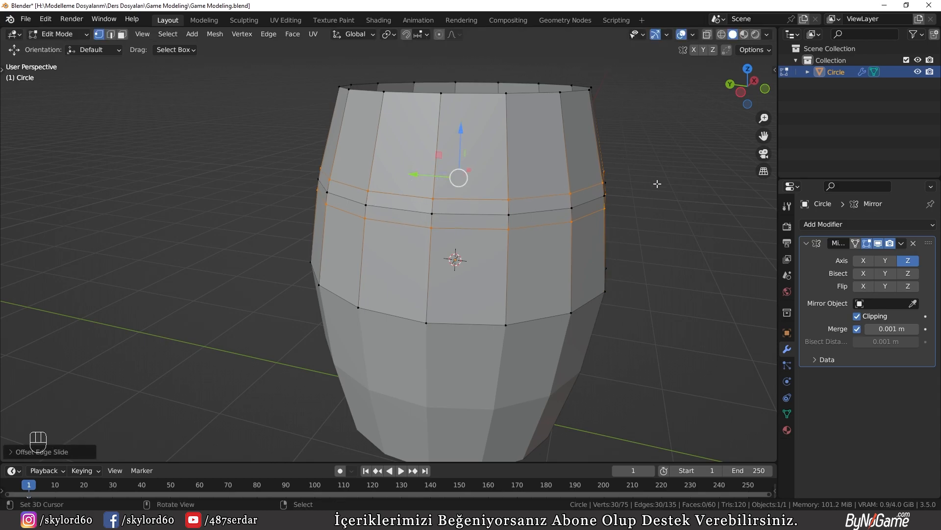
pyautogui.press('2')
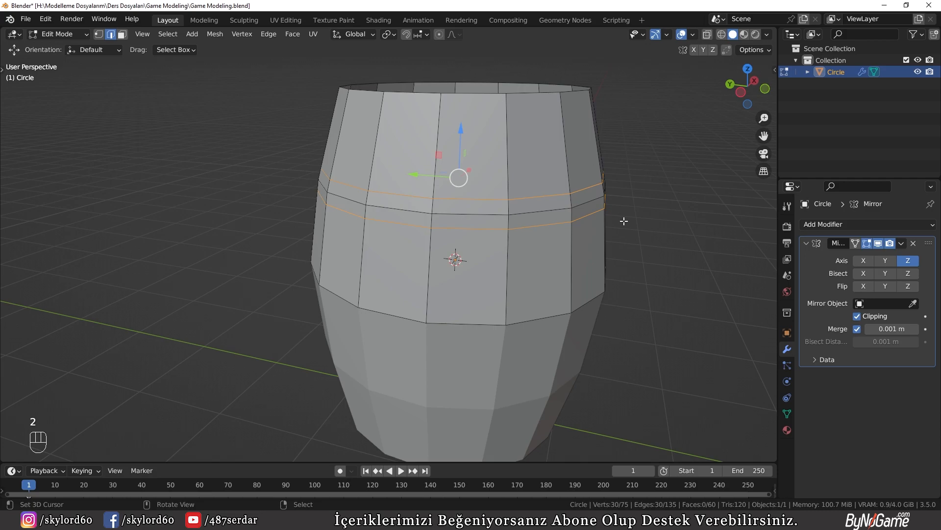
# Step: Delete the original middle edge loop between the two offset loops so they enclose a single band of faces
pyautogui.hotkey('alt', 'a')
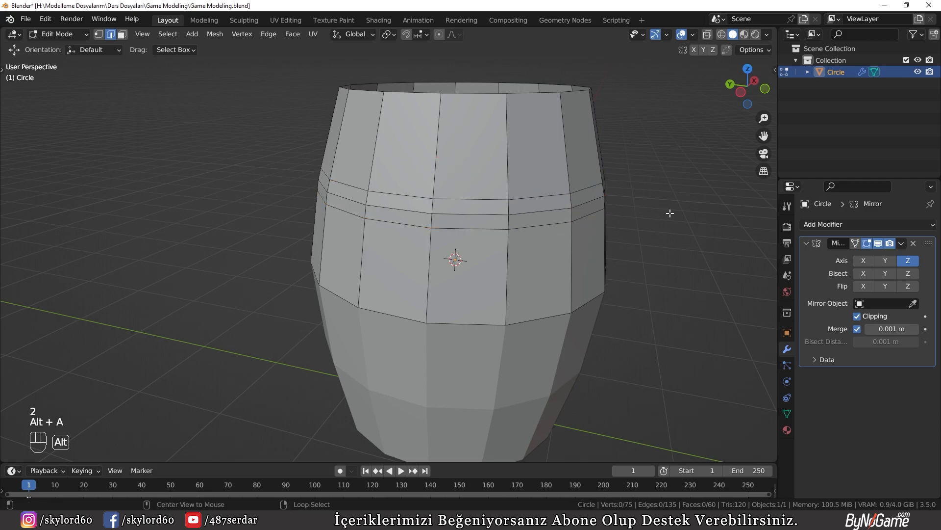
pyautogui.keyDown('alt'); pyautogui.click(542, 212); pyautogui.keyUp('alt')
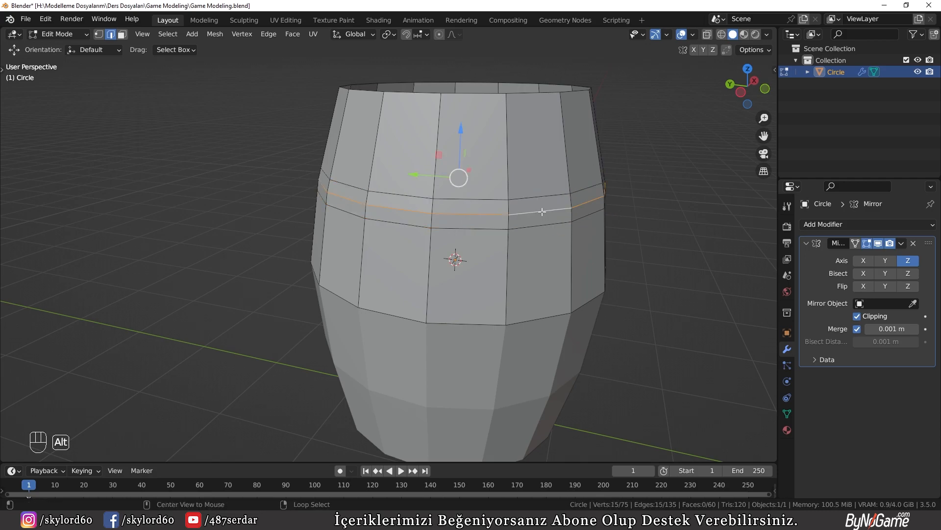
pyautogui.press('x')
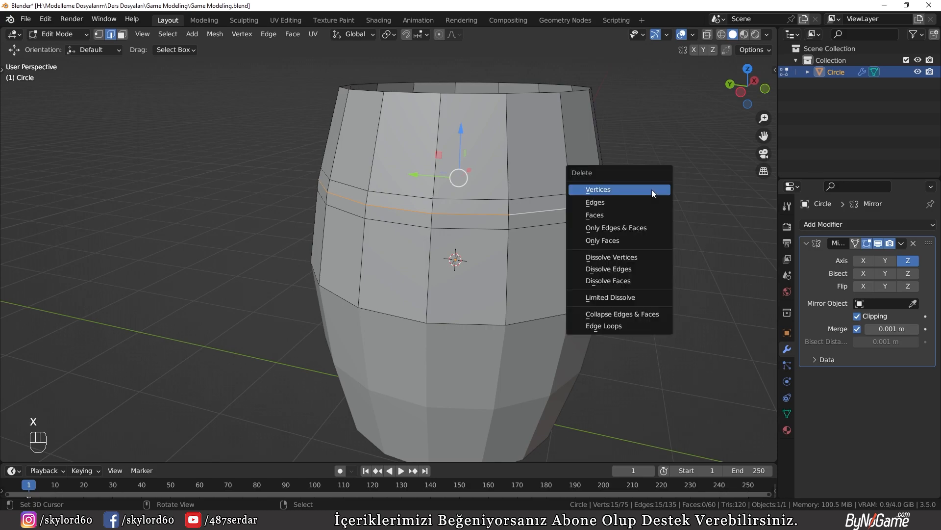
pyautogui.click(621, 326)
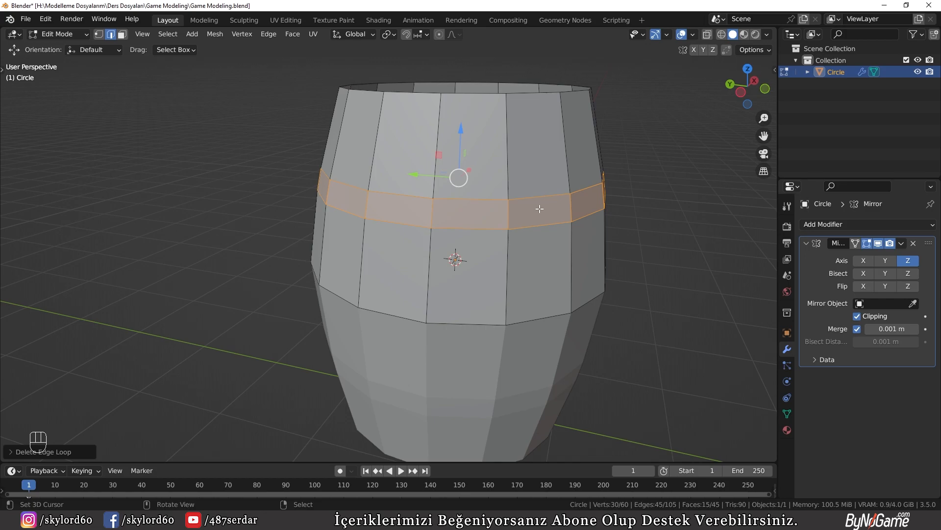
# Step: Extrude the band of faces along normals into a raised hoop, with Offset Even enabled and an offset of -0.0416 m
pyautogui.moveTo(461, 222); pyautogui.dragTo(647, 222, button='middle')
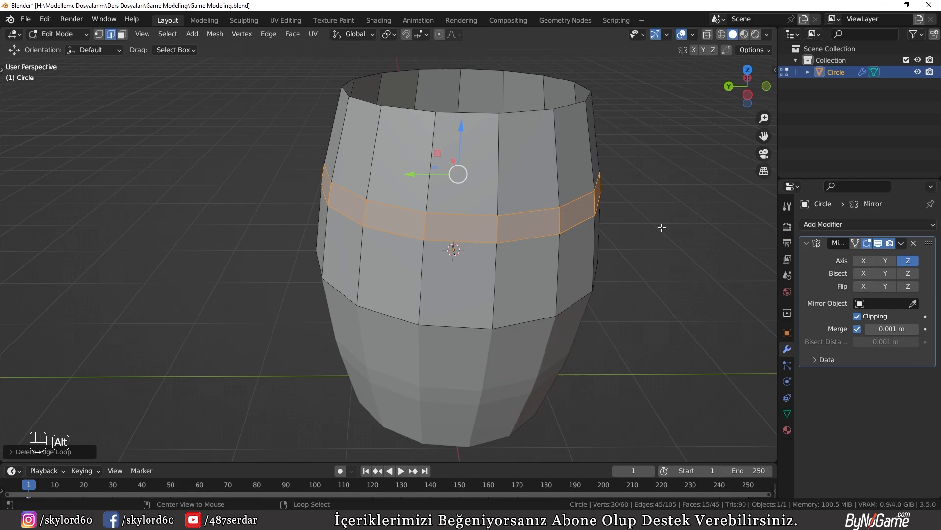
pyautogui.hotkey('alt', 'e')
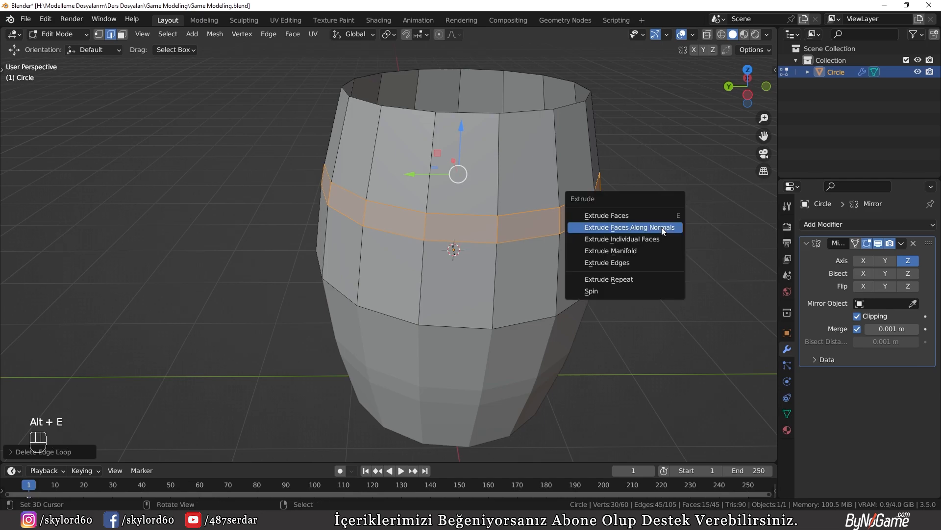
pyautogui.click(662, 231)
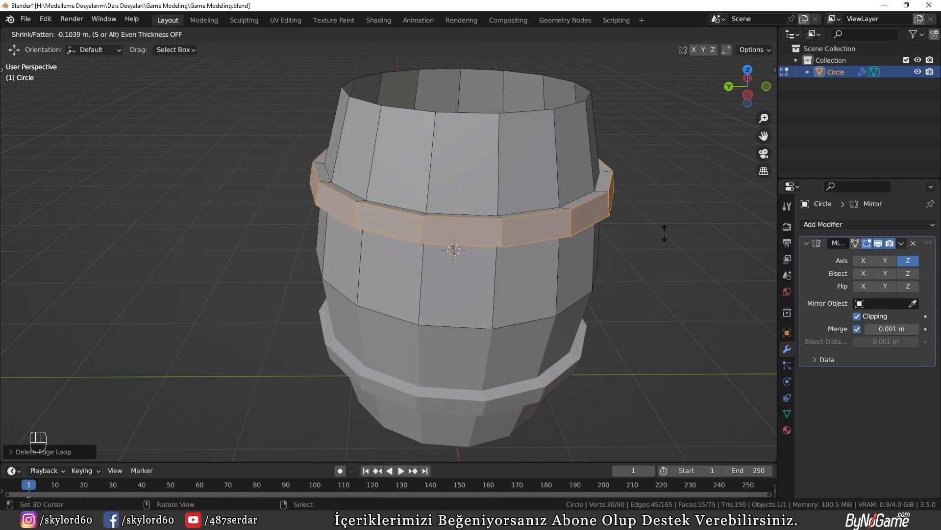
pyautogui.click(664, 233)
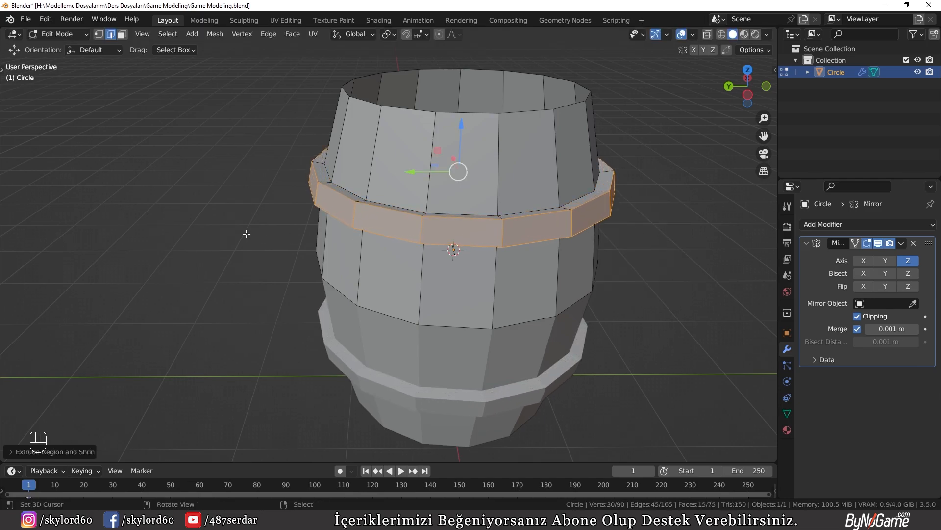
pyautogui.click(76, 451)
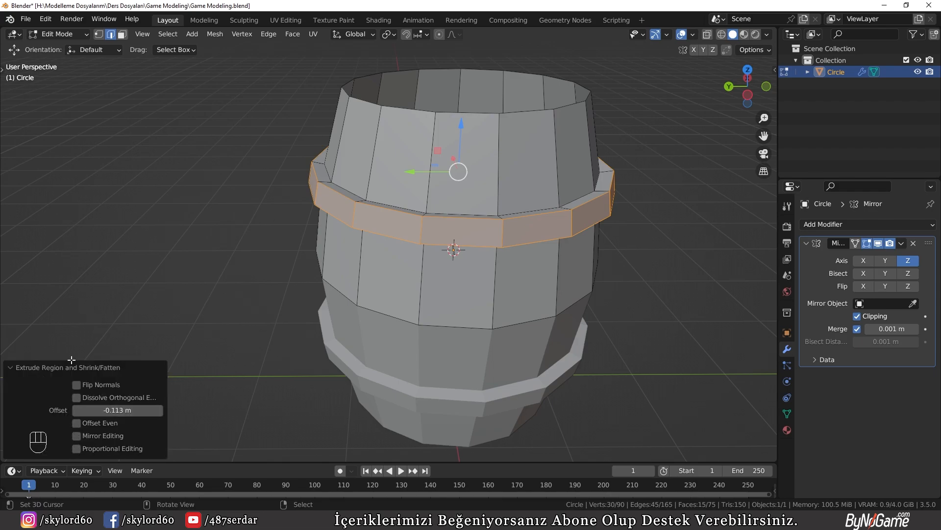
pyautogui.click(77, 423)
pyautogui.keyDown('shift'); pyautogui.click(123, 410); pyautogui.keyUp('shift')
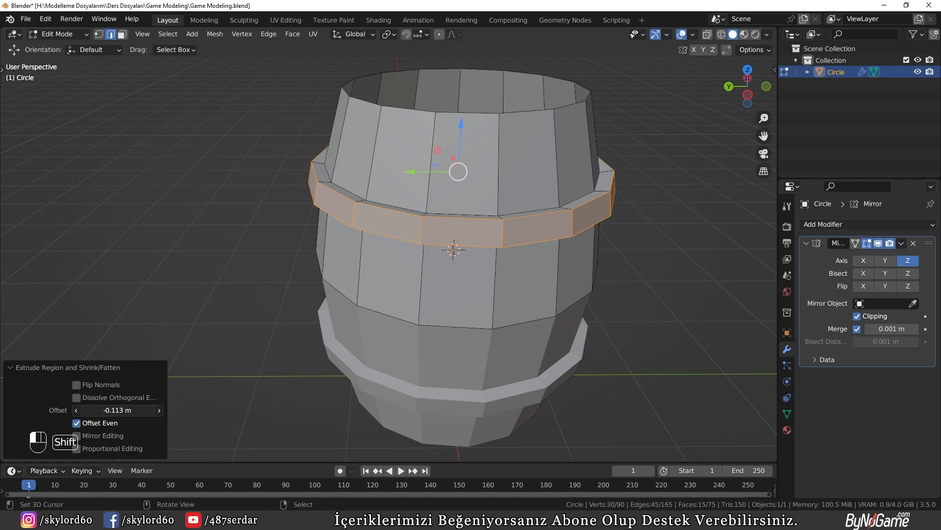
pyautogui.keyDown('shift'); pyautogui.moveTo(122, 410); pyautogui.dragTo(148, 410); pyautogui.keyUp('shift')
# Step: In a front wireframe view, move the hoop's outer faces down about 0.0083 m along Z to level its lower edge
pyautogui.moveTo(406, 339); pyautogui.dragTo(393, 303, button='middle')
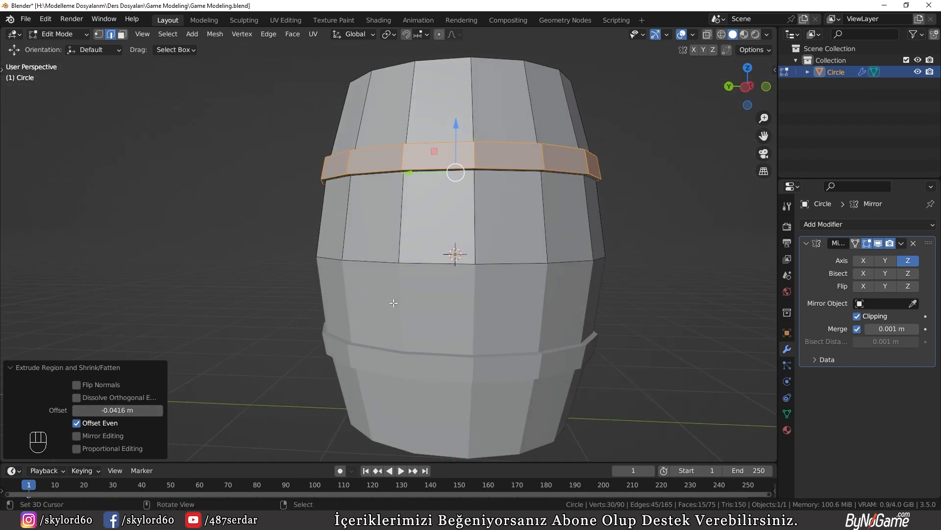
pyautogui.press('KP_1')
pyautogui.scroll(2, 394, 303)
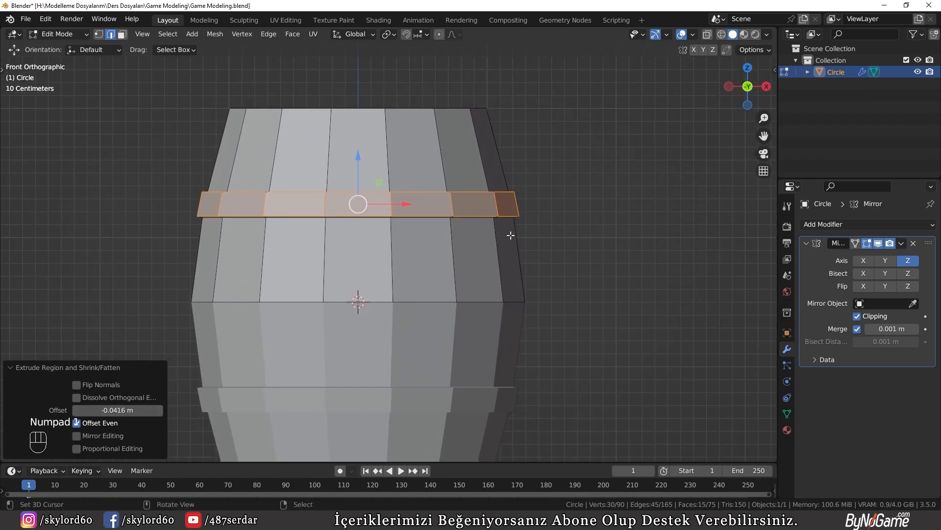
pyautogui.press('z')
pyautogui.click(533, 215)
pyautogui.scroll(6, 520, 214)
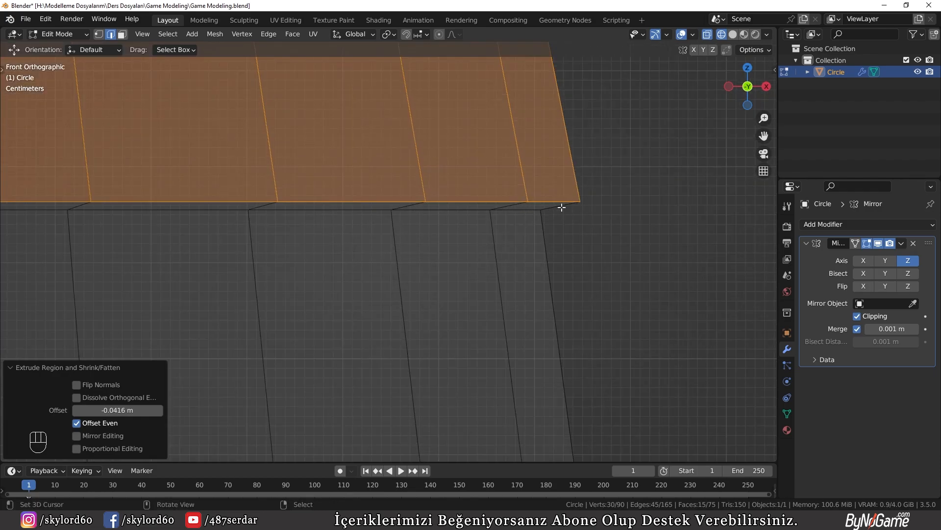
pyautogui.press('g')
pyautogui.press('z')
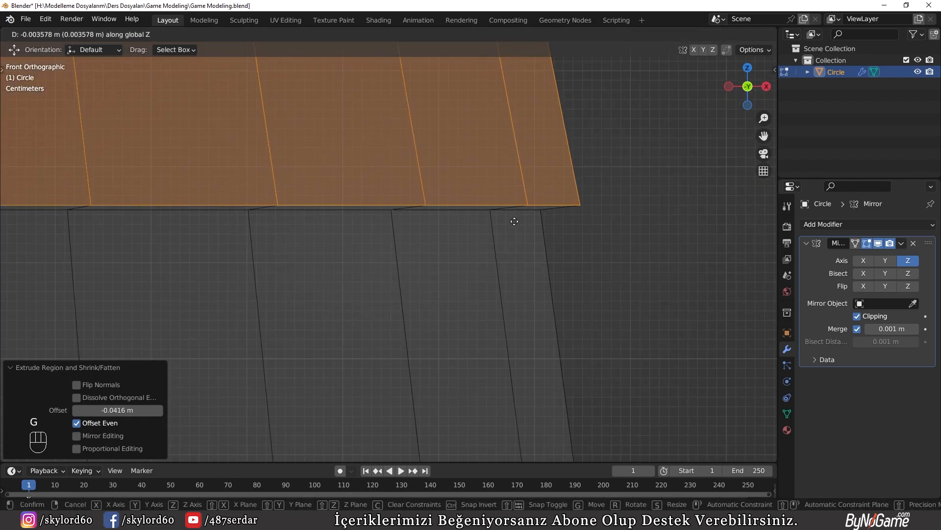
pyautogui.click(511, 236)
pyautogui.scroll(-3, 511, 235)
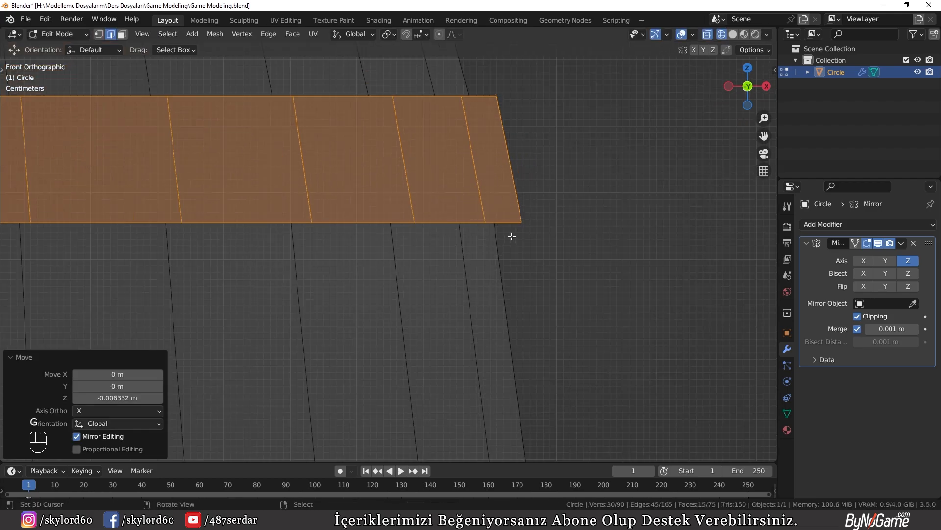
# Step: Examine the hoop's upper edge and cross-section in wireframe, then return to solid shading
pyautogui.scroll(4, 475, 187)
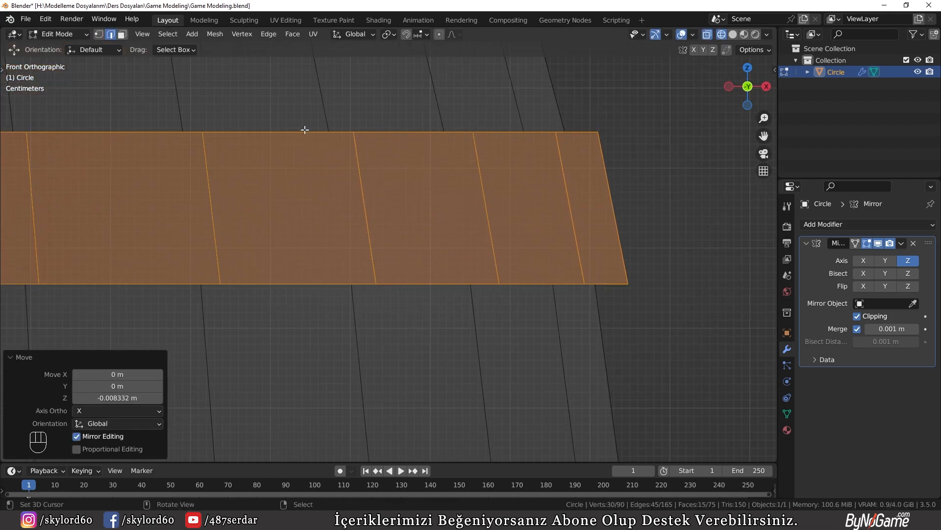
pyautogui.moveTo(382, 157); pyautogui.dragTo(383, 247, button='middle')
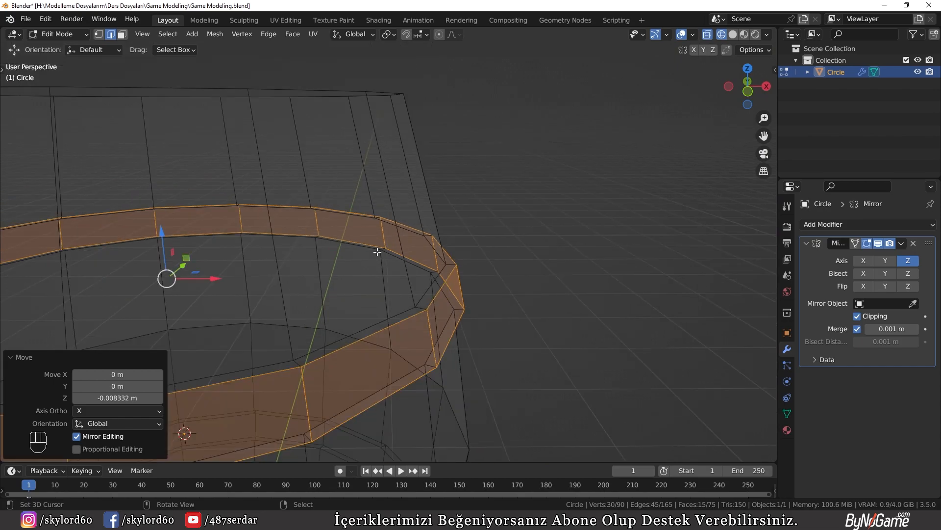
pyautogui.click(17, 357)
pyautogui.keyDown('shift'); pyautogui.moveTo(204, 353); pyautogui.dragTo(355, 250, button='middle'); pyautogui.keyUp('shift')
pyautogui.scroll(-2, 356, 250)
pyautogui.press('z')
pyautogui.click(448, 242)
pyautogui.scroll(-3, 463, 252)
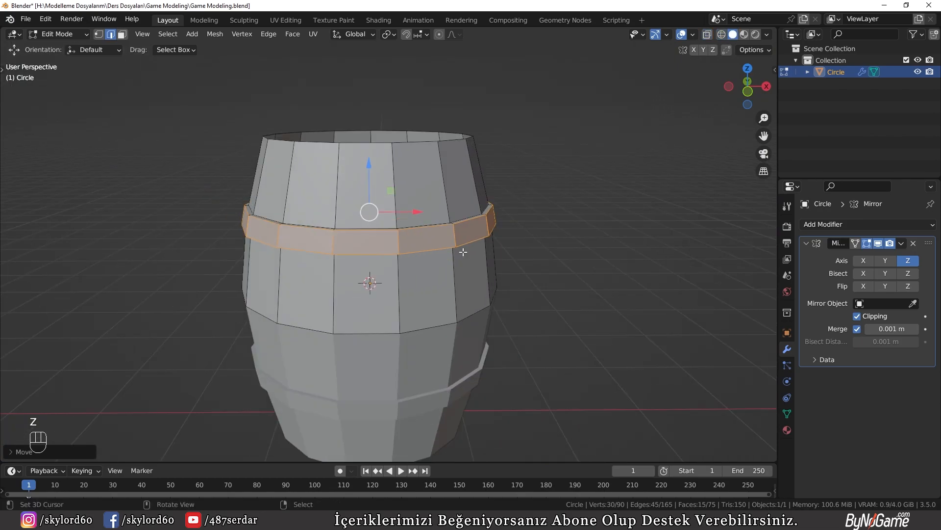
# Step: Clear the selection, select the edge loop around the barrel's open top rim and extrude it in place
pyautogui.hotkey('alt', 'a')
pyautogui.moveTo(560, 220); pyautogui.dragTo(439, 238, button='middle')
pyautogui.scroll(3, 305, 210)
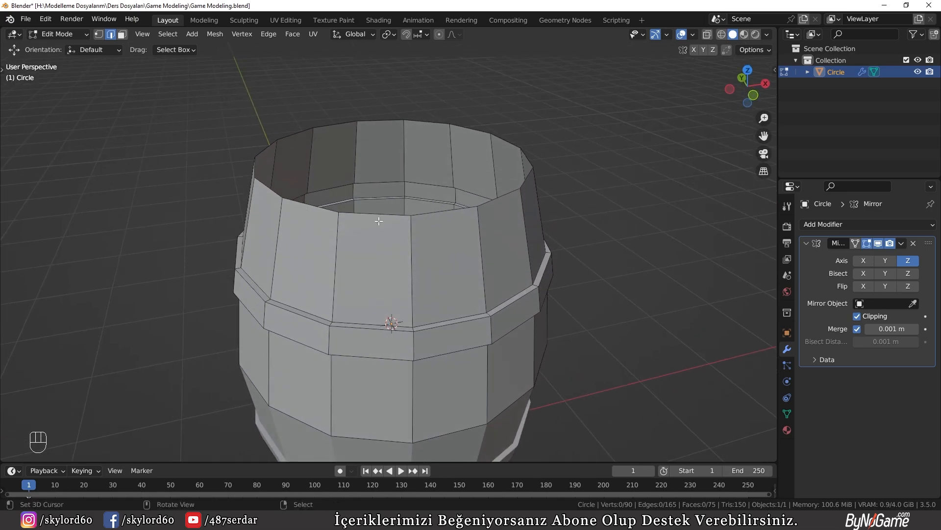
pyautogui.keyDown('shift'); pyautogui.moveTo(363, 211); pyautogui.dragTo(391, 265, button='middle'); pyautogui.keyUp('shift')
pyautogui.keyDown('alt'); pyautogui.click(454, 302); pyautogui.keyUp('alt')
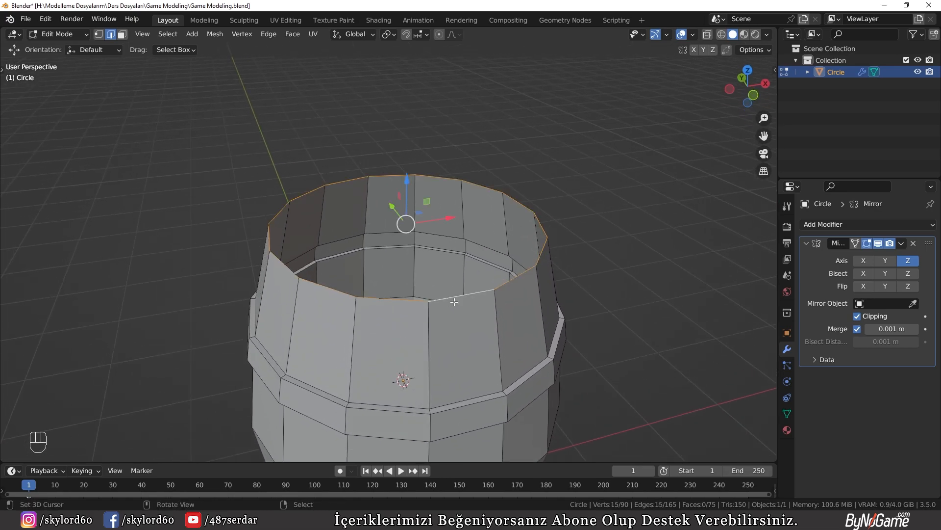
pyautogui.moveTo(454, 301); pyautogui.dragTo(441, 292, button='middle')
pyautogui.press('e')
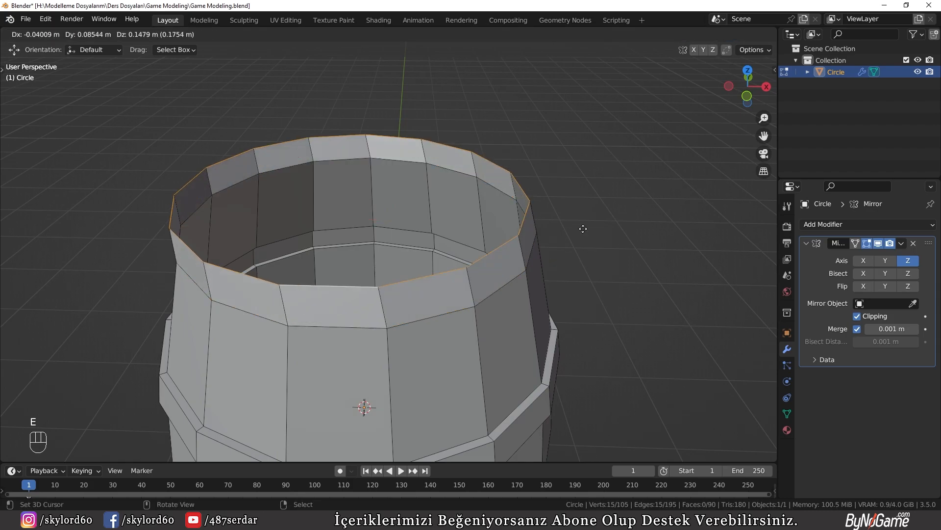
pyautogui.click(603, 255)
# Step: Scale the extruded rim loop inward until it forms a flat lip giving the barrel wall its thickness
pyautogui.press('s')
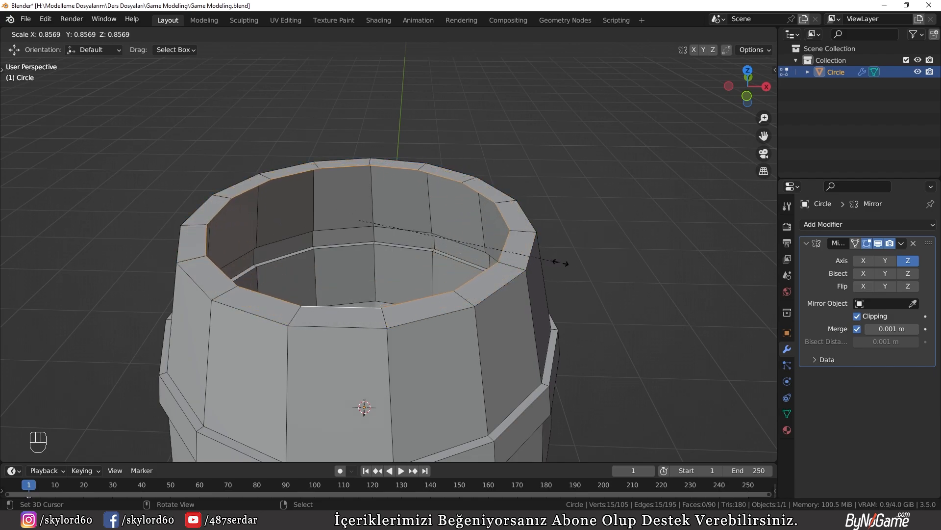
pyautogui.press('ctrl')
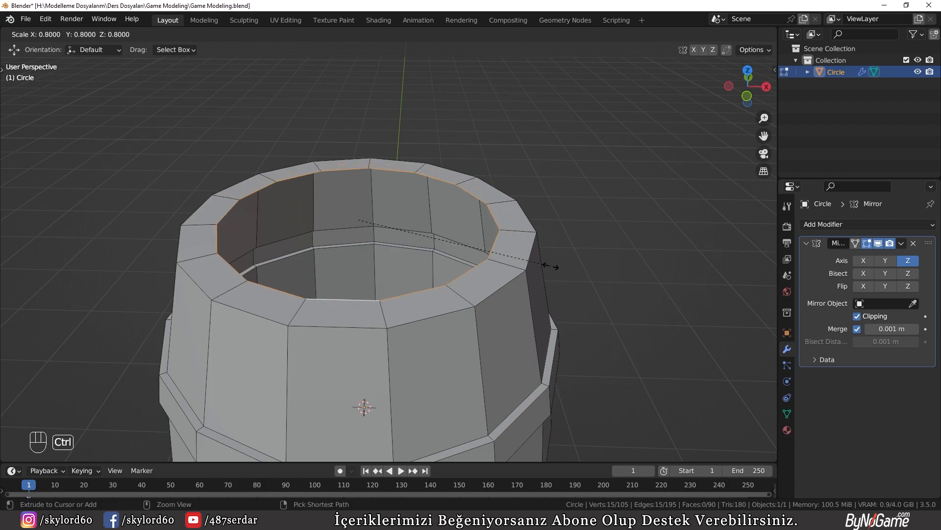
pyautogui.keyDown('ctrl'); pyautogui.click(557, 267); pyautogui.keyUp('ctrl')
pyautogui.moveTo(387, 236); pyautogui.dragTo(485, 259, button='middle')
pyautogui.press('s')
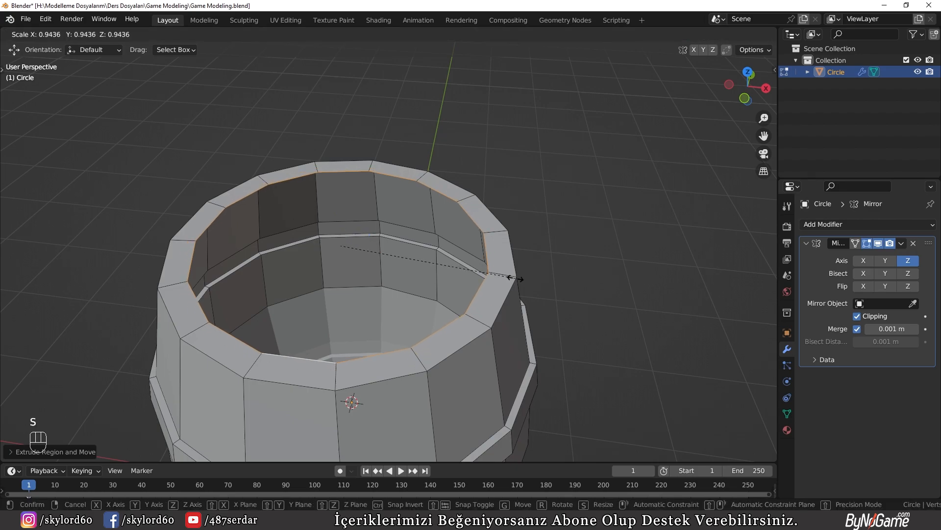
pyautogui.click(516, 279)
pyautogui.moveTo(406, 246); pyautogui.dragTo(425, 241, button='middle')
pyautogui.press('s')
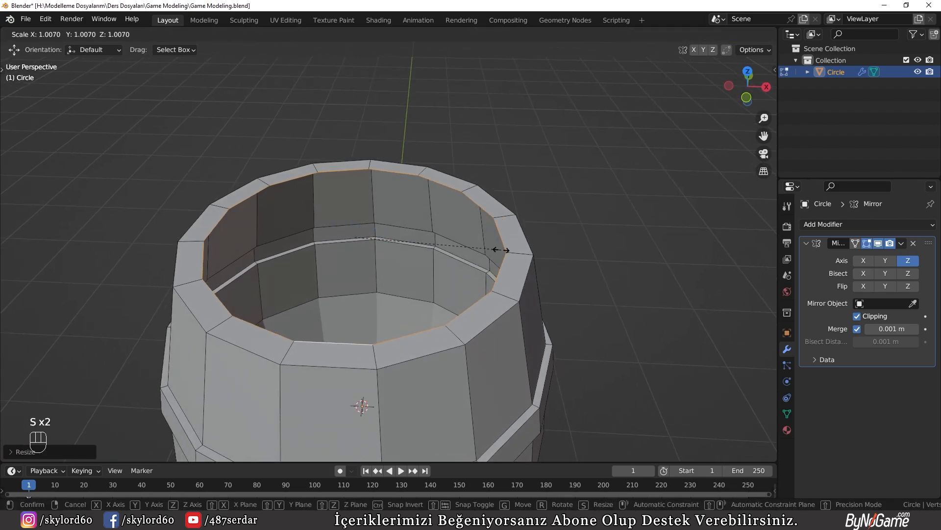
pyautogui.click(503, 251)
pyautogui.press('s')
pyautogui.click(501, 251)
# Step: Extrude the lip's inner edge loop downward along Z to form a short inner wall inside the barrel
pyautogui.moveTo(357, 275); pyautogui.dragTo(343, 241, button='middle')
pyautogui.moveTo(385, 241); pyautogui.dragTo(351, 238, button='middle')
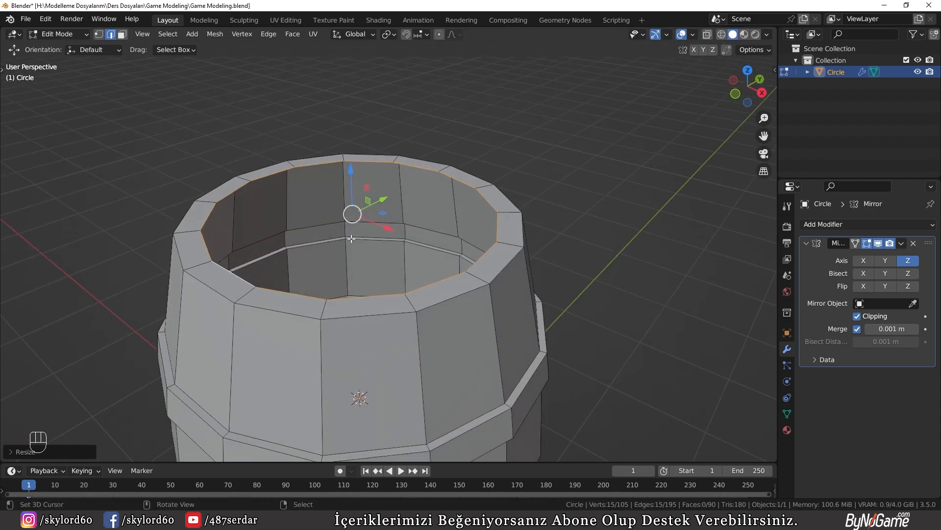
pyautogui.scroll(1, 351, 239)
pyautogui.press('e')
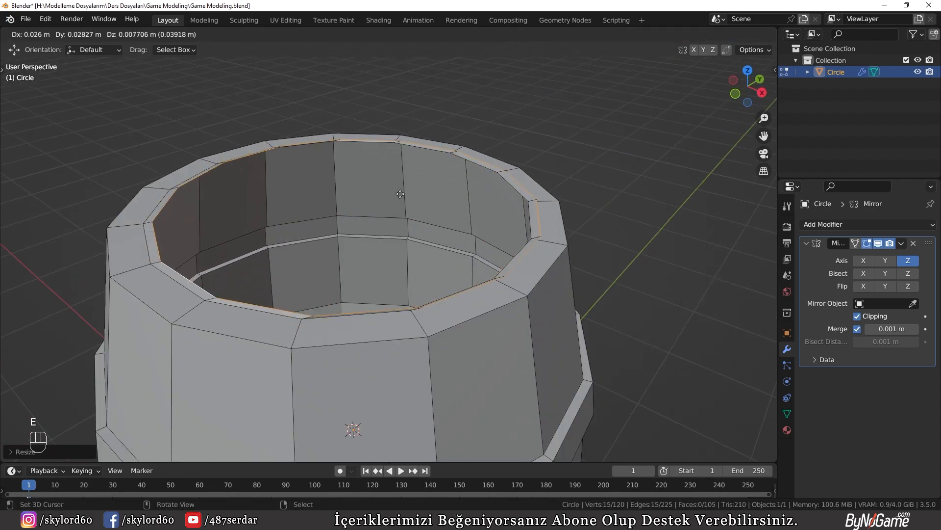
pyautogui.press('z')
pyautogui.press('ctrl')
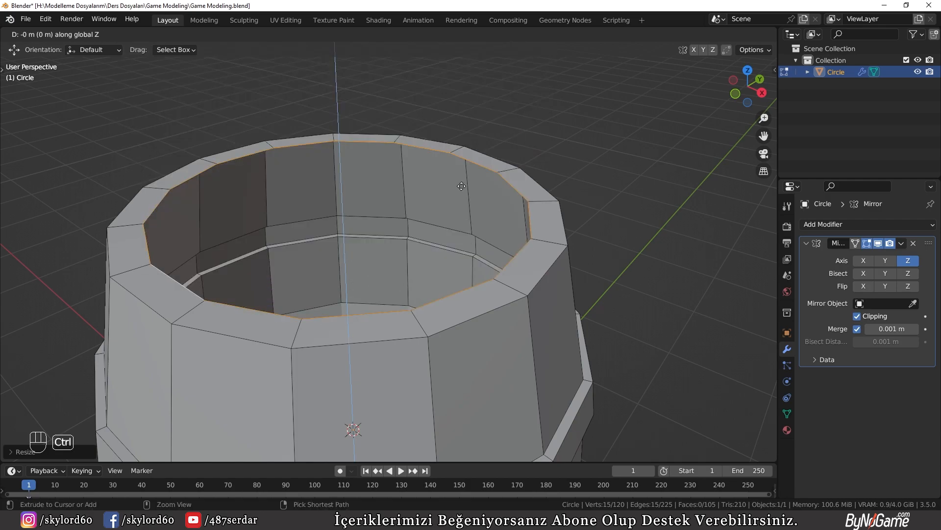
pyautogui.click(464, 229)
pyautogui.moveTo(464, 229); pyautogui.dragTo(426, 134, button='middle')
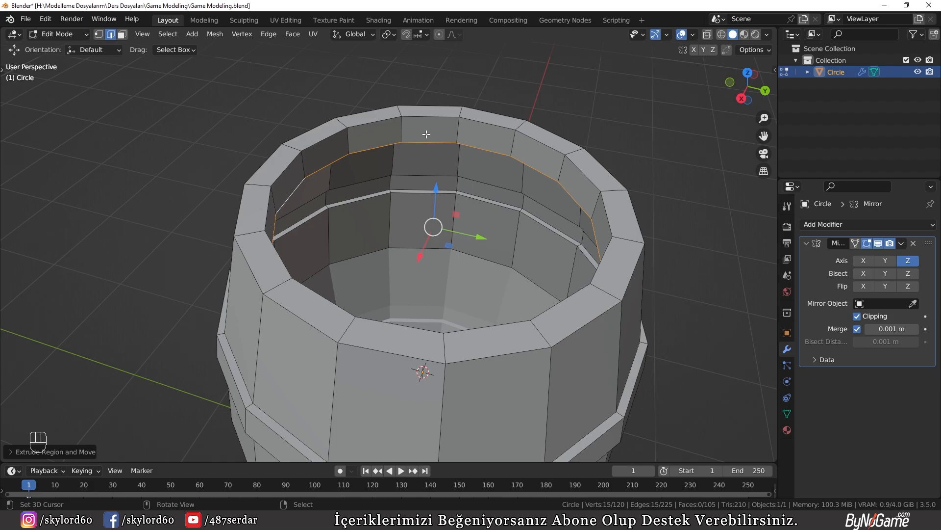
# Step: Show edge lengths on the selected inner loop, check the scene's length unit, and hide the lengths again
pyautogui.click(693, 36)
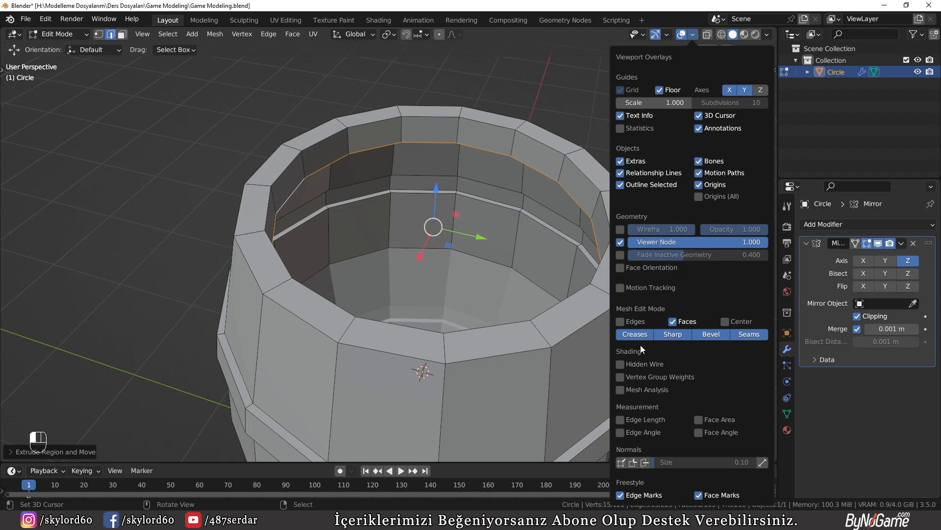
pyautogui.click(637, 420)
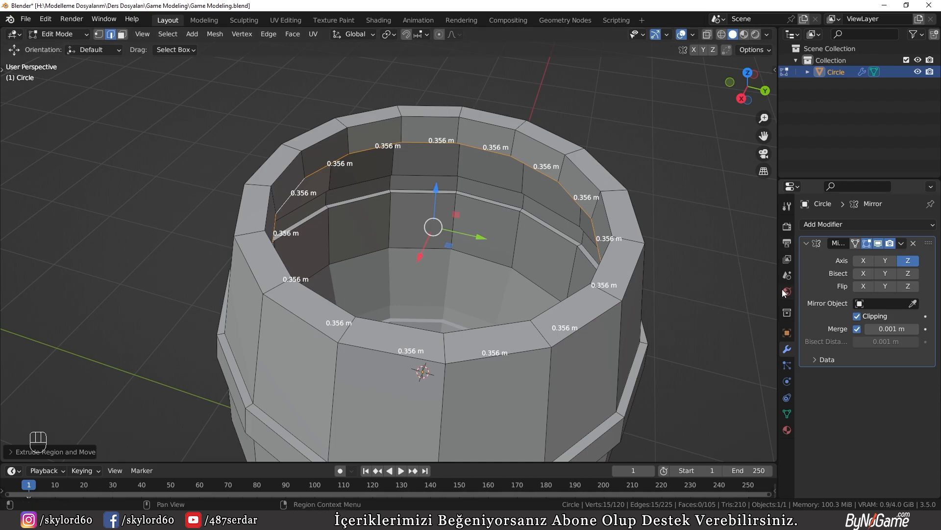
pyautogui.click(787, 275)
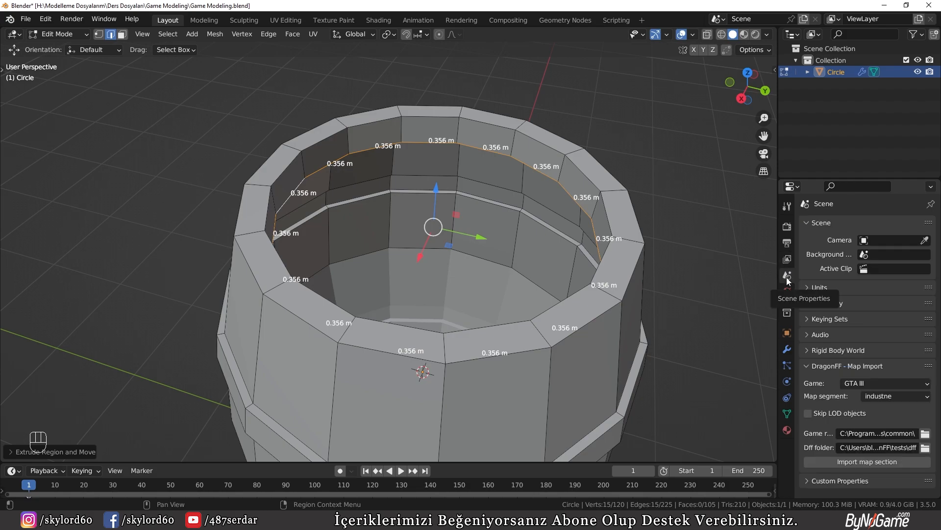
pyautogui.click(812, 288)
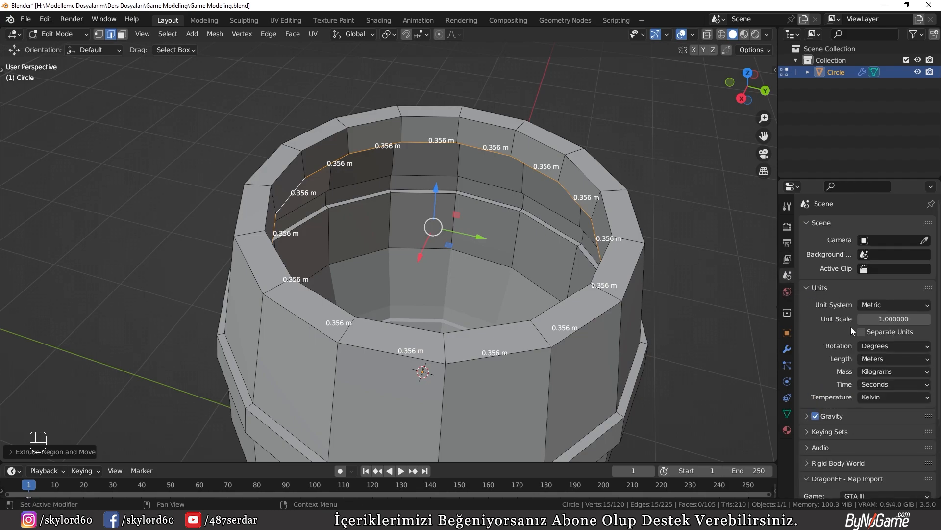
pyautogui.click(872, 359)
pyautogui.click(692, 34)
pyautogui.click(619, 420)
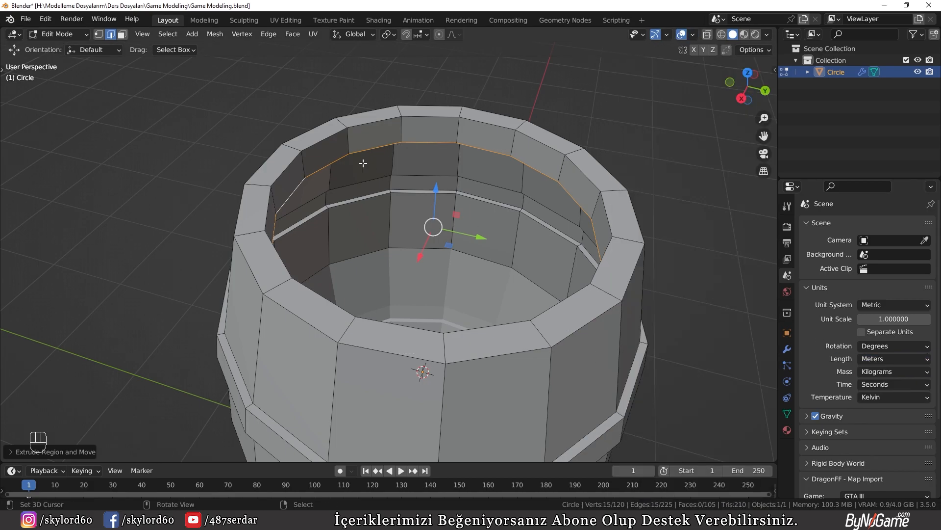
# Step: Deselect the inner wall's lower edge loop while viewing the barrel's interior from above
pyautogui.moveTo(429, 174); pyautogui.dragTo(402, 182, button='middle')
pyautogui.scroll(1, 363, 170)
pyautogui.rightClick(191, 145)
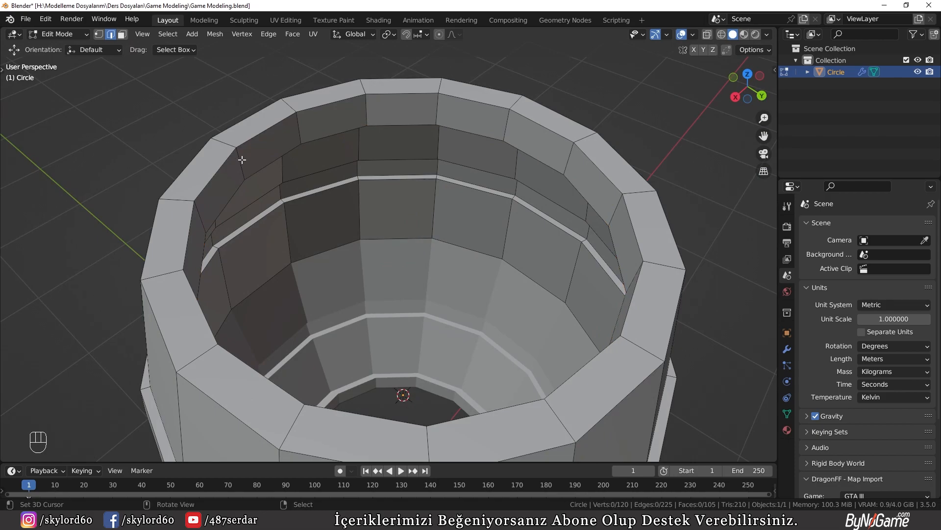
# Step: Start closing the barrel's lid by filling two faces between opposite edges of the inner wall's lower loop
pyautogui.moveTo(157, 246); pyautogui.dragTo(340, 204, button='middle')
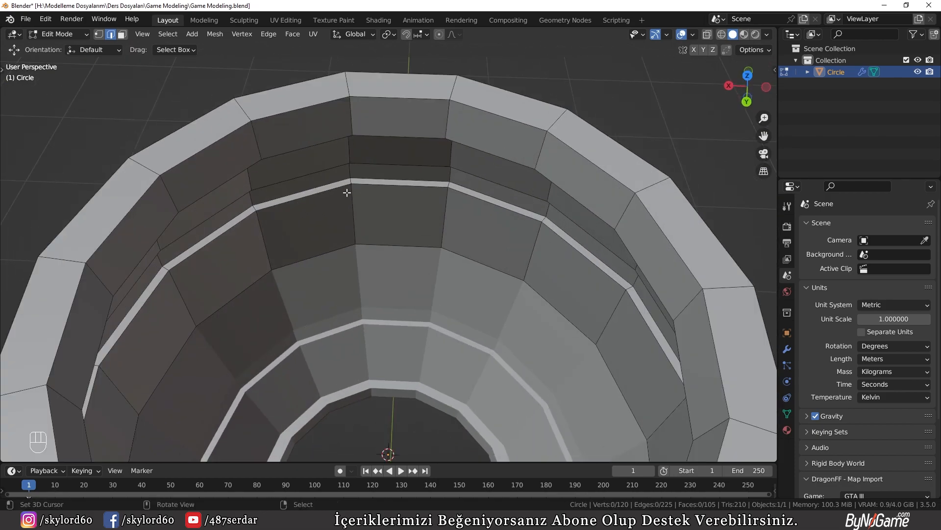
pyautogui.press('KP_7')
pyautogui.moveTo(385, 290); pyautogui.dragTo(449, 202, button='middle')
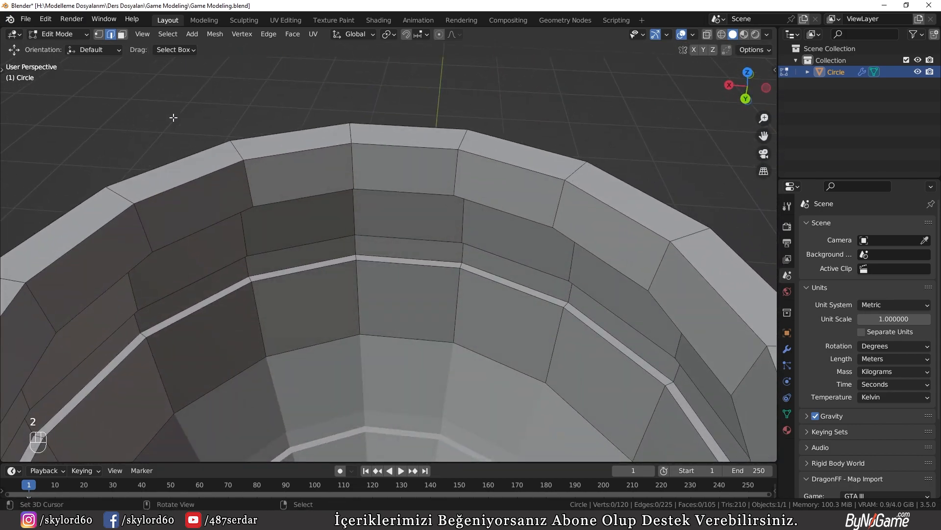
pyautogui.click(304, 197)
pyautogui.keyDown('shift'); pyautogui.click(397, 191); pyautogui.keyUp('shift')
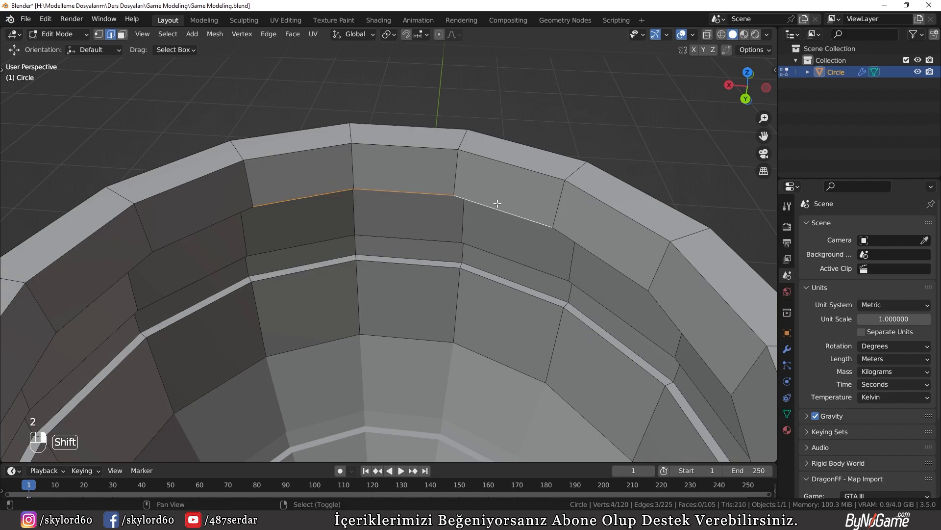
pyautogui.press('f')
pyautogui.click(198, 222)
pyautogui.press('f')
# Step: Fill a third strip across the lid opening between the last strip's open edge and the adjacent inner wall edges
pyautogui.moveTo(319, 220); pyautogui.dragTo(320, 259, button='middle')
pyautogui.click(221, 274)
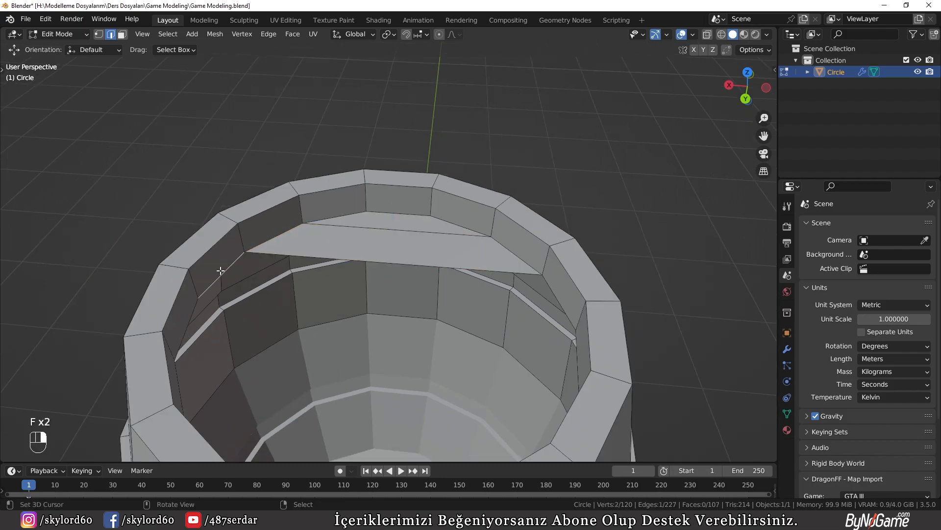
pyautogui.keyDown('shift'); pyautogui.click(303, 255); pyautogui.keyUp('shift')
pyautogui.keyDown('shift'); pyautogui.click(549, 290); pyautogui.keyUp('shift')
pyautogui.moveTo(524, 285); pyautogui.dragTo(556, 224, button='middle')
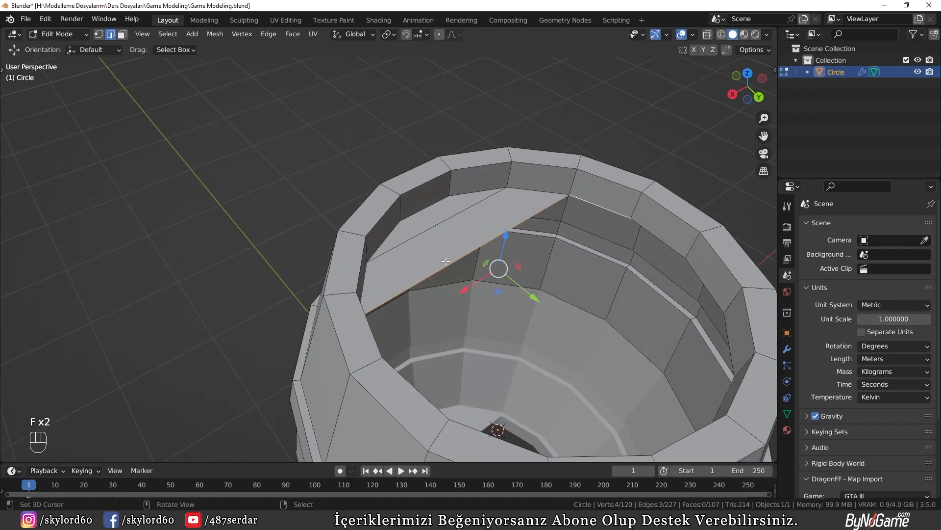
pyautogui.press('f')
pyautogui.click(564, 255)
# Step: Extend the lid with a fourth strip, filling from the third strip's edge to the neighbouring loop edges
pyautogui.keyDown('shift'); pyautogui.moveTo(569, 262); pyautogui.dragTo(532, 221, button='middle'); pyautogui.keyUp('shift')
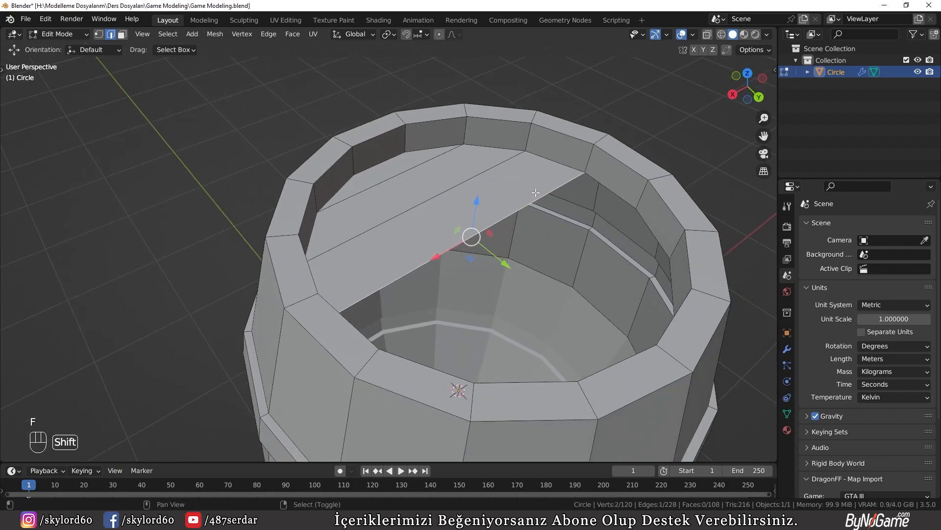
pyautogui.click(567, 211)
pyautogui.click(603, 186)
pyautogui.keyDown('shift'); pyautogui.click(564, 183); pyautogui.keyUp('shift')
pyautogui.moveTo(564, 184); pyautogui.dragTo(296, 200, button='middle')
pyautogui.press('f')
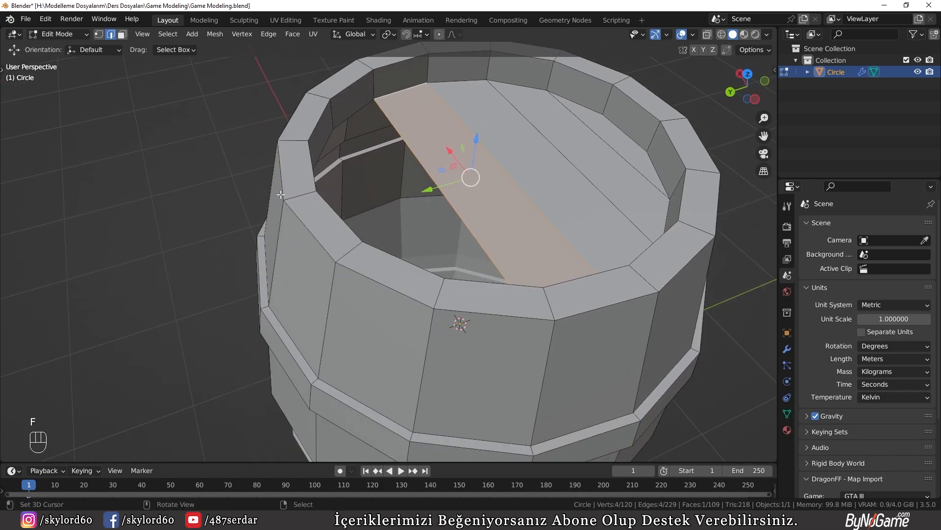
# Step: Fill the fifth lid strip between the fourth strip and the next pair of inner loop edges
pyautogui.press('KP_Decimal')
pyautogui.moveTo(280, 194); pyautogui.dragTo(549, 199, button='middle')
pyautogui.click(631, 205)
pyautogui.keyDown('shift'); pyautogui.click(353, 242); pyautogui.keyUp('shift')
pyautogui.press('f')
# Step: Fill the last two faces of the remaining gap to close the lid completely
pyautogui.moveTo(353, 241); pyautogui.dragTo(361, 200, button='middle')
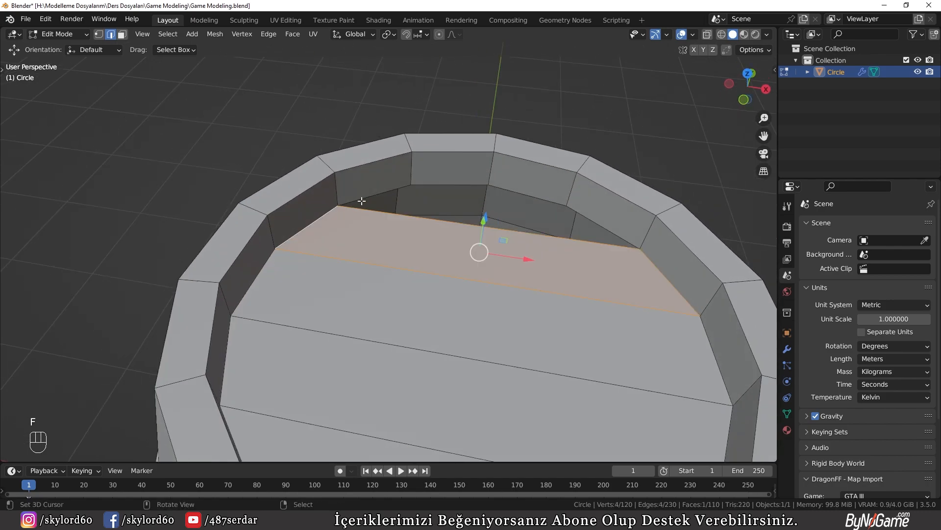
pyautogui.keyDown('shift'); pyautogui.click(361, 201); pyautogui.keyUp('shift')
pyautogui.keyDown('shift'); pyautogui.click(491, 226); pyautogui.keyUp('shift')
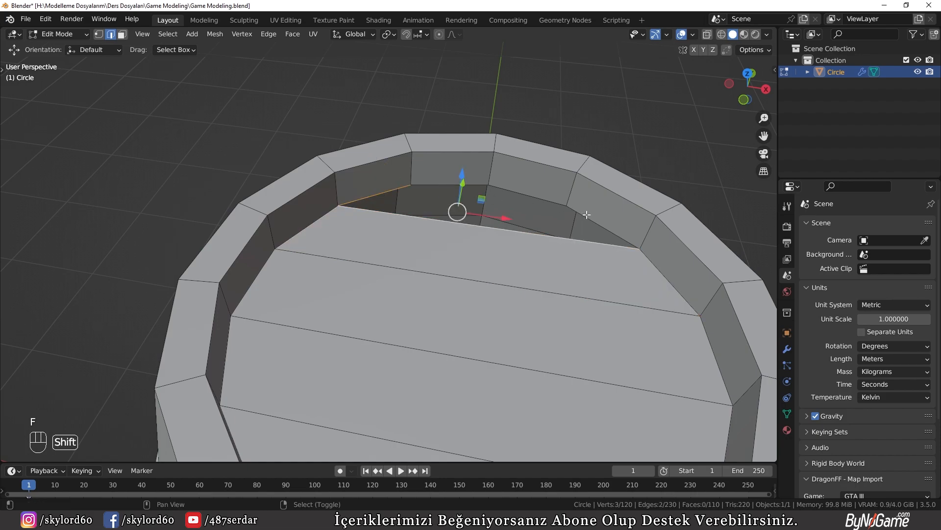
pyautogui.press('f')
pyautogui.click(513, 184)
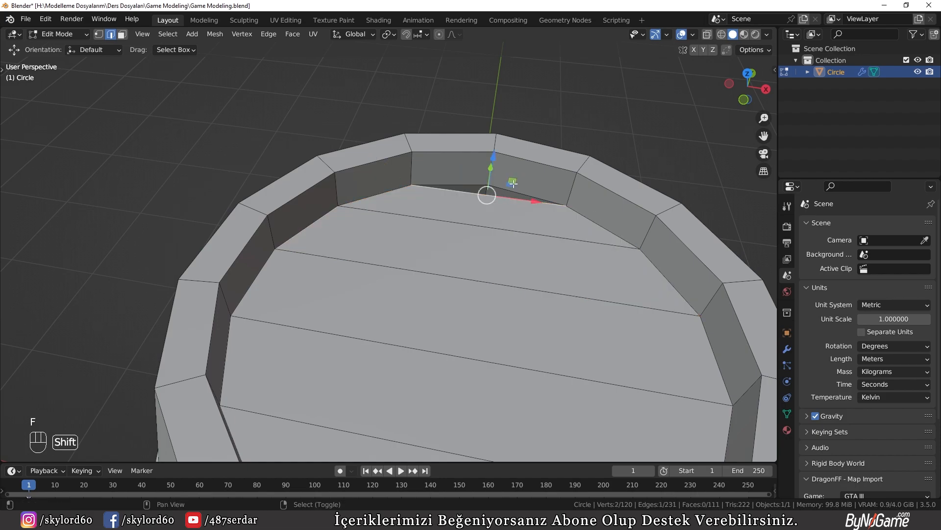
pyautogui.press('f')
pyautogui.moveTo(513, 184); pyautogui.dragTo(490, 281, button='middle')
# Step: Leave Edit Mode and enable Cavity in the viewport shading with its type set to Both
pyautogui.press('Tab')
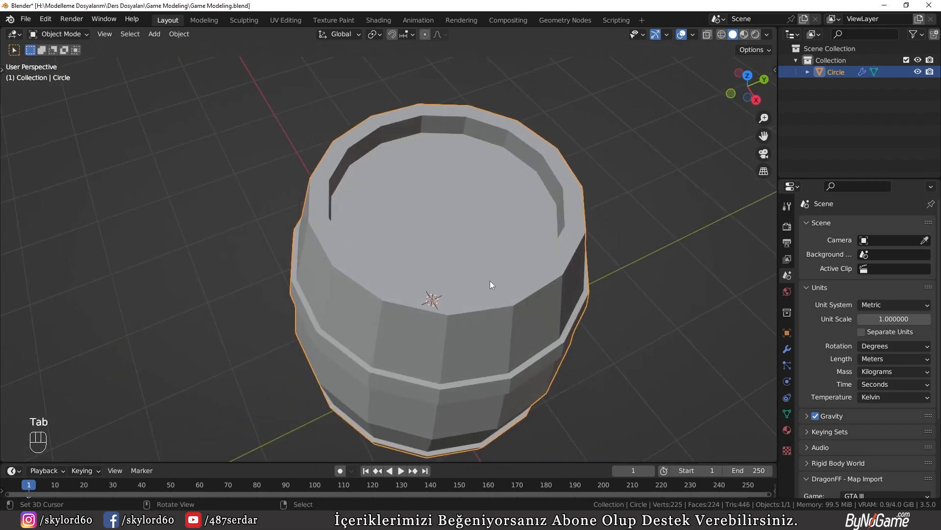
pyautogui.click(767, 34)
pyautogui.click(700, 293)
pyautogui.click(806, 293)
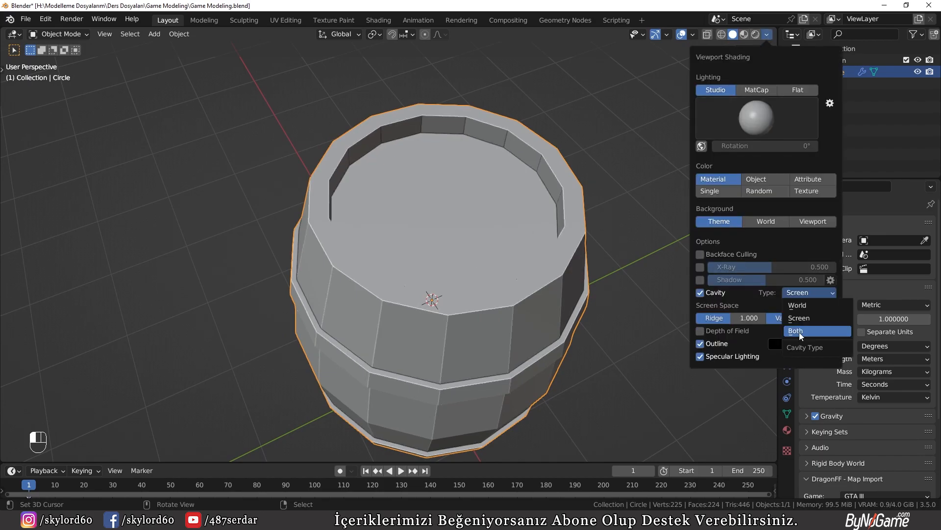
pyautogui.click(800, 331)
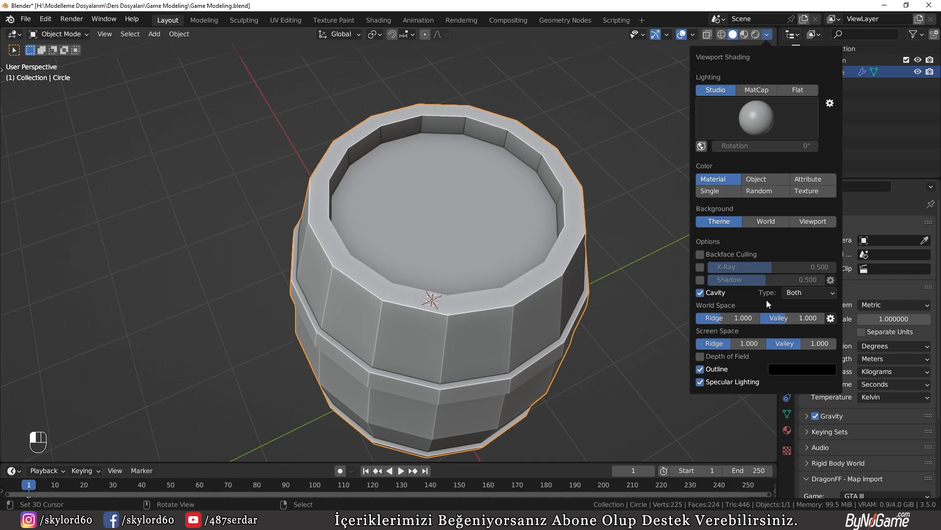
# Step: Add a new mesh circle to the scene in Object Mode
pyautogui.moveTo(527, 340)
pyautogui.mouseDown(button='middle')
pyautogui.moveTo(575, 284)
pyautogui.moveTo(590, 230)
pyautogui.moveTo(490, 208)
pyautogui.moveTo(497, 261)
pyautogui.mouseUp(button='middle')
pyautogui.scroll(3, 497, 261)
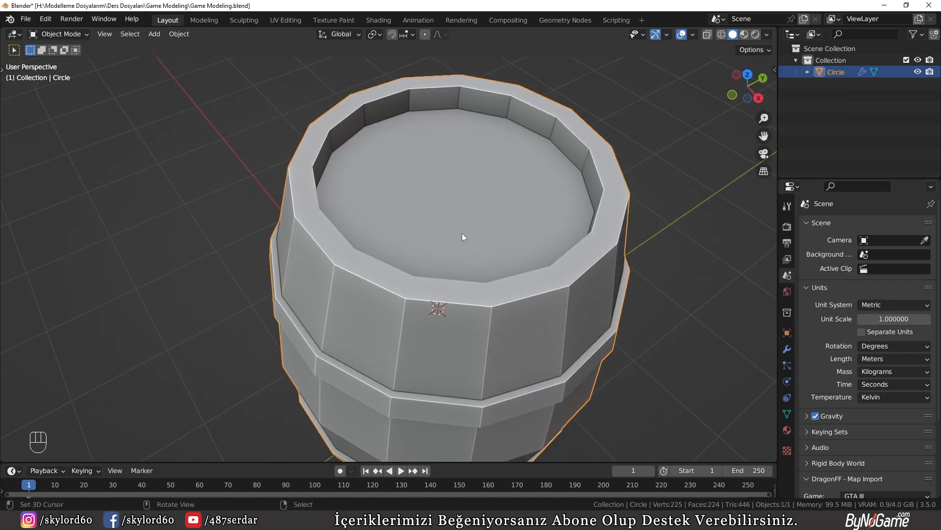
pyautogui.scroll(-5, 468, 235)
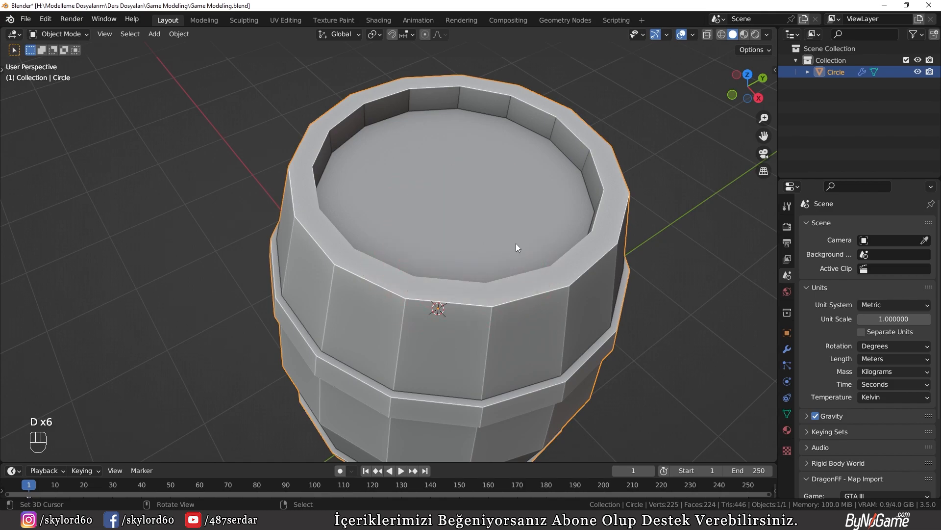
pyautogui.moveTo(509, 243); pyautogui.dragTo(327, 193, button='middle')
pyautogui.hotkey('shift', 'a')
pyautogui.moveTo(310, 175)
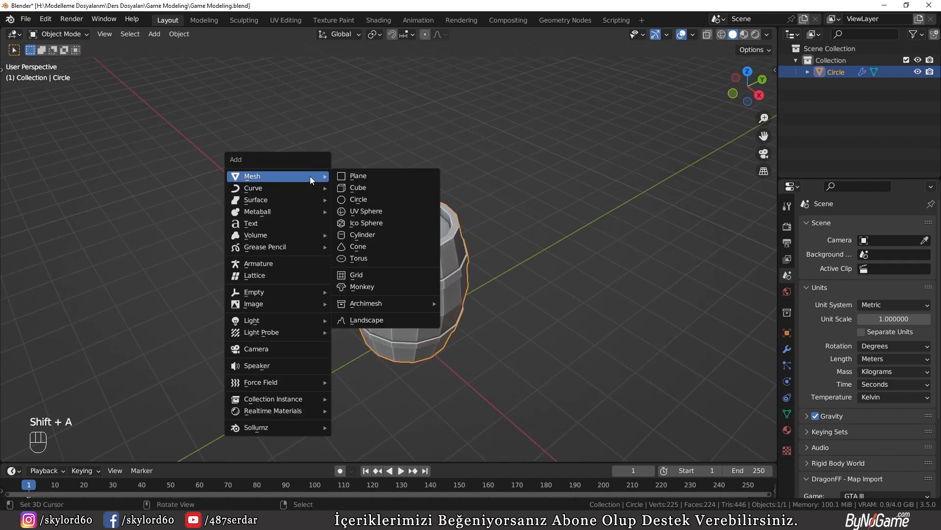
pyautogui.click(366, 199)
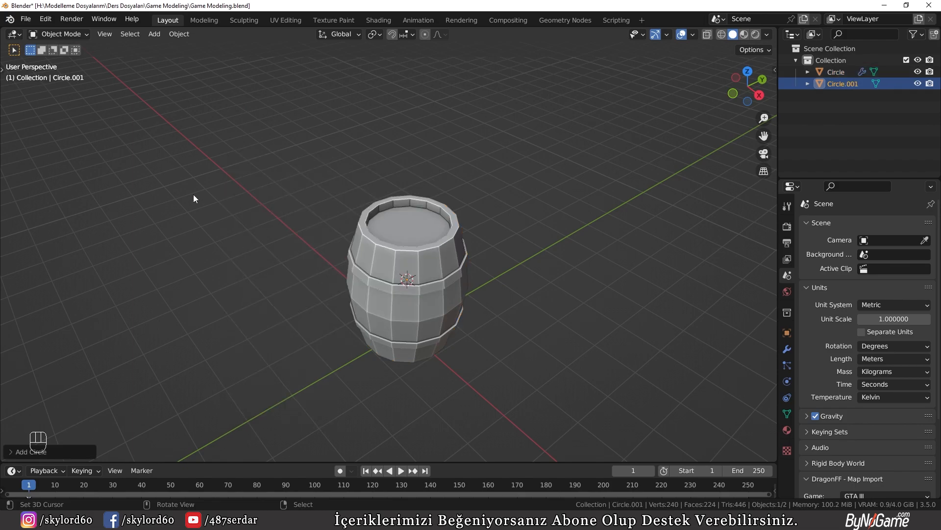
# Step: Set the new circle's radius to 2.72 m and its vertex count to 5
pyautogui.click(58, 448)
pyautogui.moveTo(117, 337); pyautogui.dragTo(569, 157)
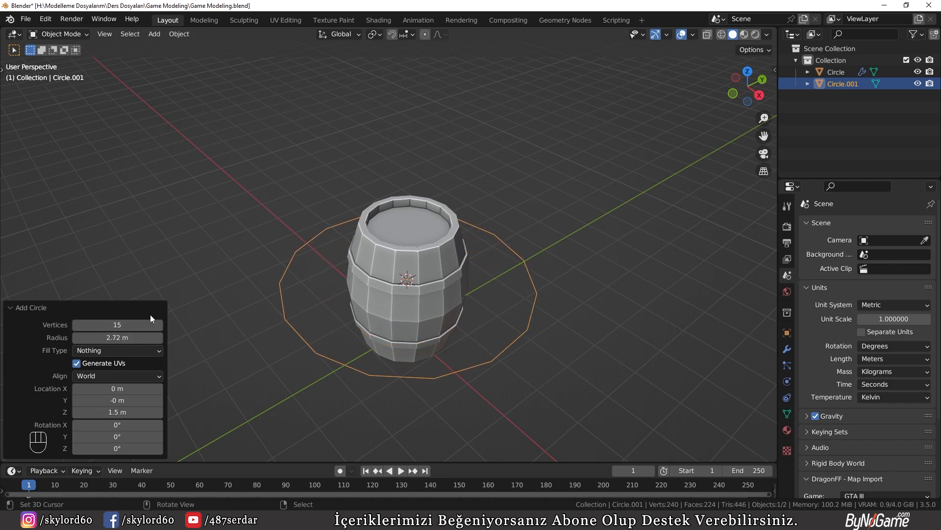
pyautogui.moveTo(136, 327); pyautogui.dragTo(583, 203)
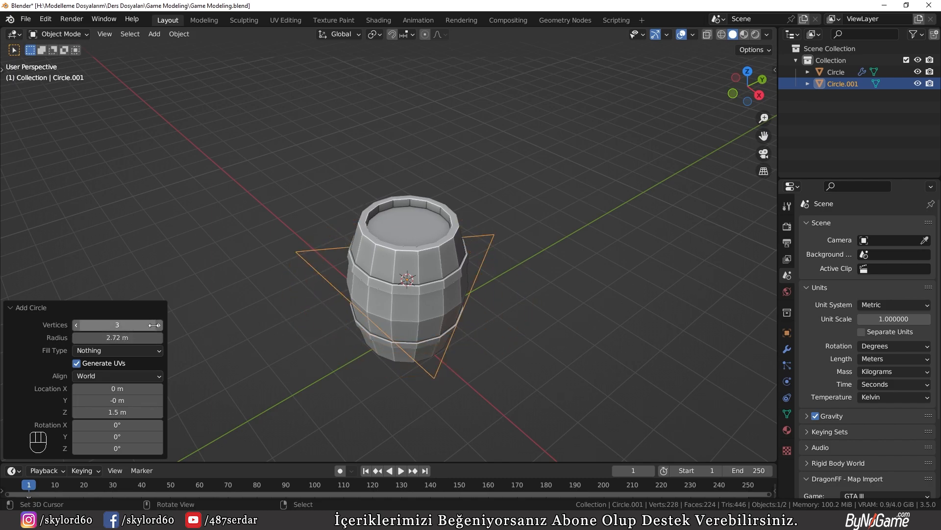
pyautogui.click(160, 325)
pyautogui.click(160, 325)
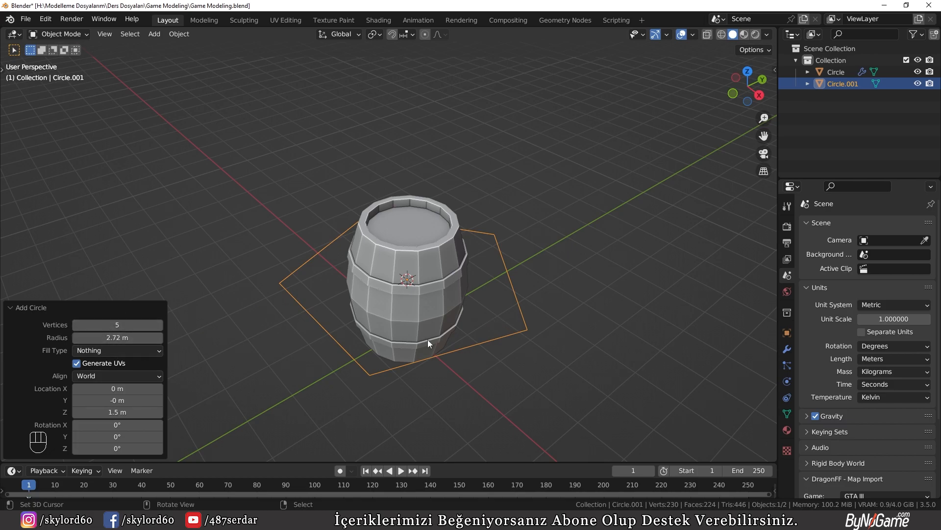
# Step: In Edit Mode, scale the pentagon by about 0.152 from the top view, and shrink it further against the barrel's wireframe
pyautogui.press('Tab')
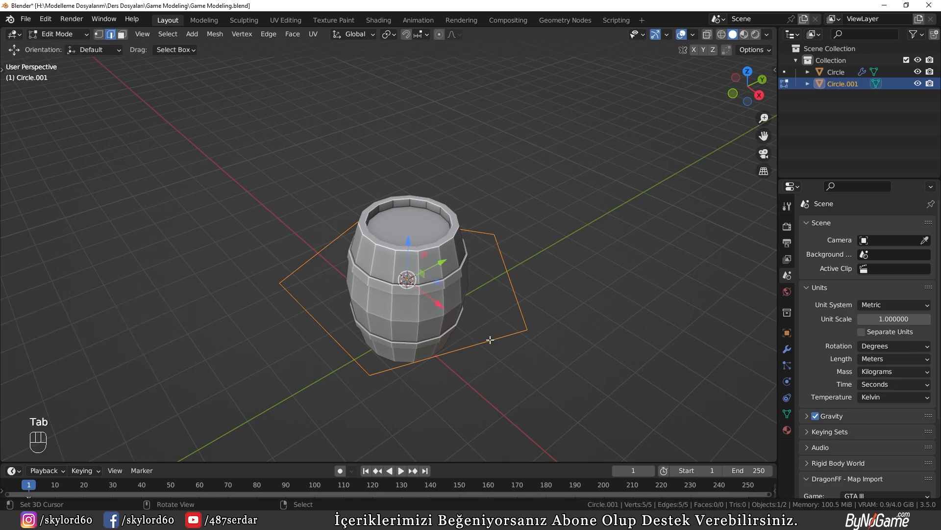
pyautogui.press('KP_7')
pyautogui.press('s')
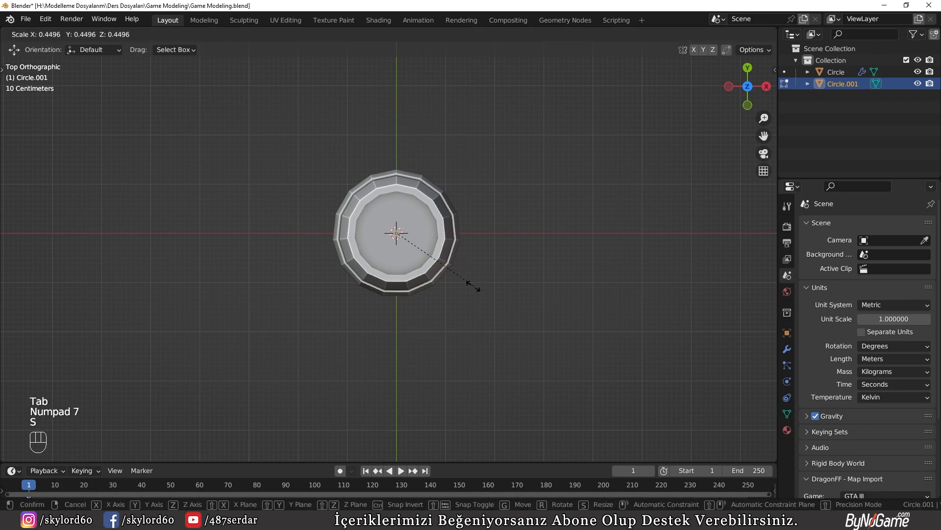
pyautogui.click(412, 260)
pyautogui.press('z')
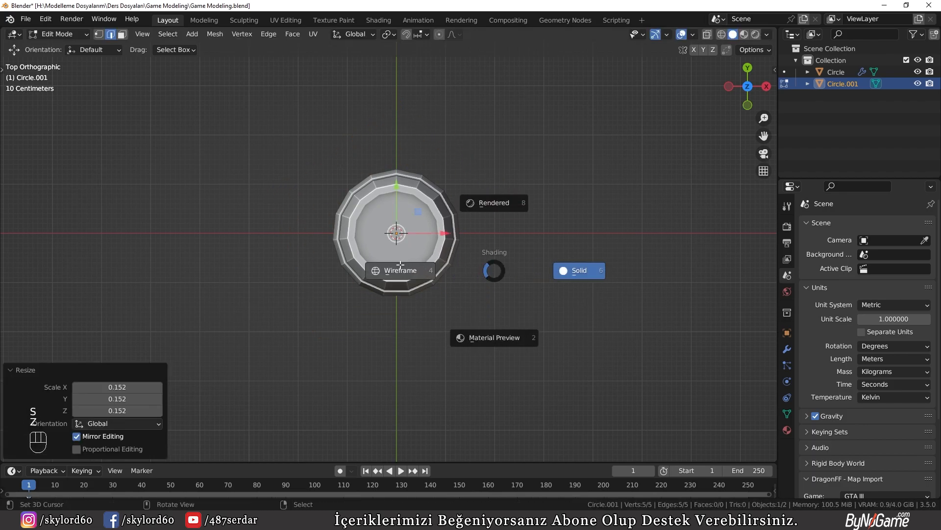
pyautogui.click(400, 265)
pyautogui.scroll(6, 431, 255)
pyautogui.press('s')
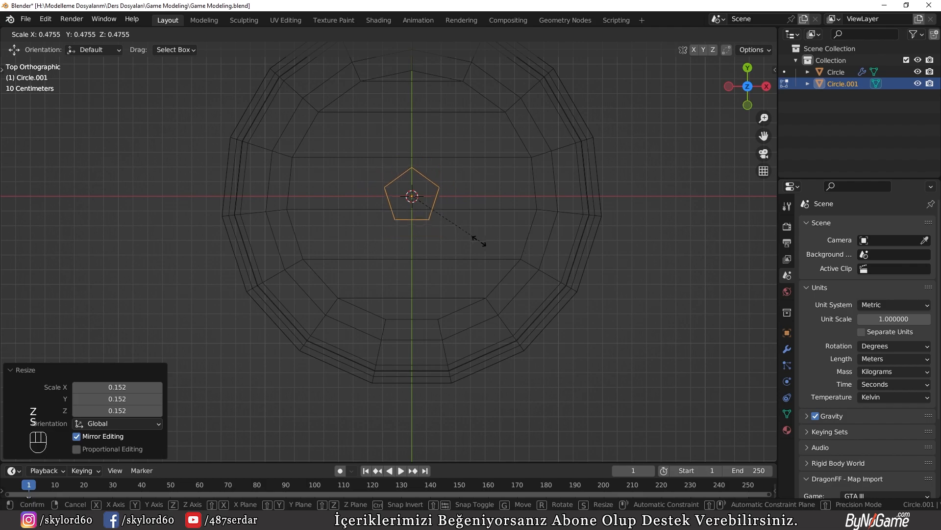
pyautogui.click(472, 236)
# Step: Move the pentagon about 0.51 m along X and 0.25 m along Y towards the lid's edge, and scale it by 0.871
pyautogui.press('g')
pyautogui.click(520, 214)
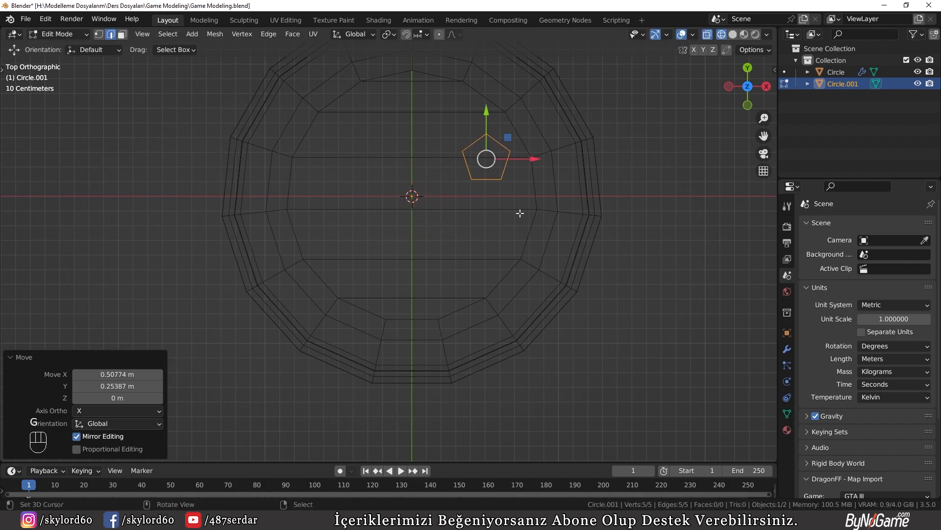
pyautogui.press('s')
pyautogui.click(534, 218)
# Step: Return to solid shading and raise the pentagon about 1.4 m along Z above the lid surface
pyautogui.moveTo(499, 291); pyautogui.dragTo(487, 206, button='middle')
pyautogui.press('z')
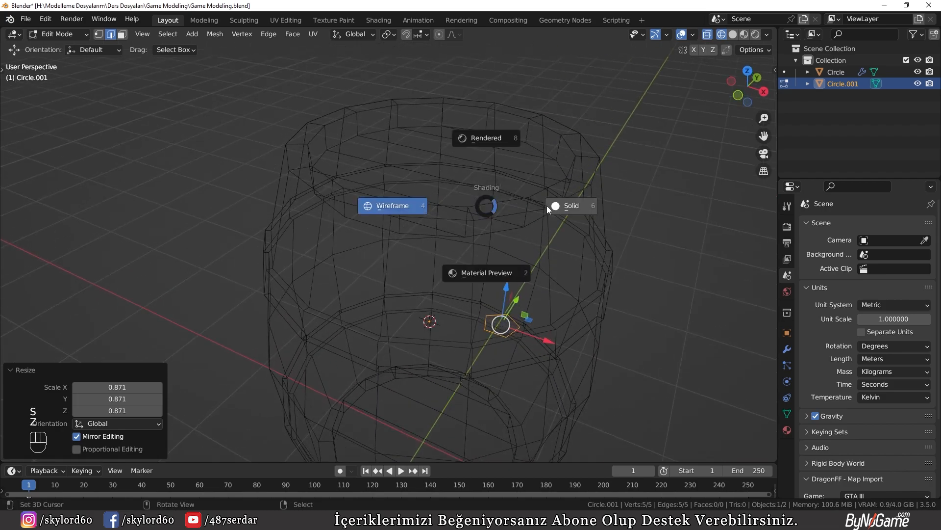
pyautogui.click(556, 205)
pyautogui.scroll(3, 603, 322)
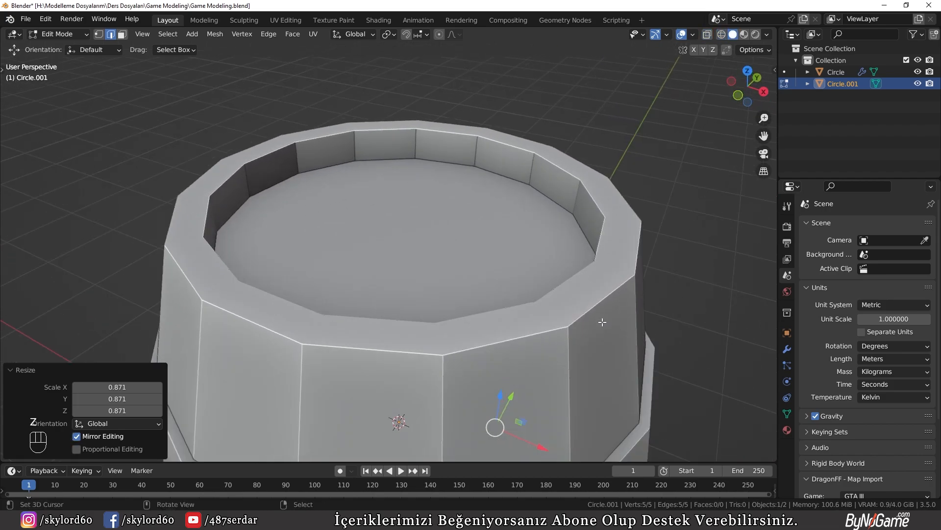
pyautogui.press('g')
pyautogui.press('z')
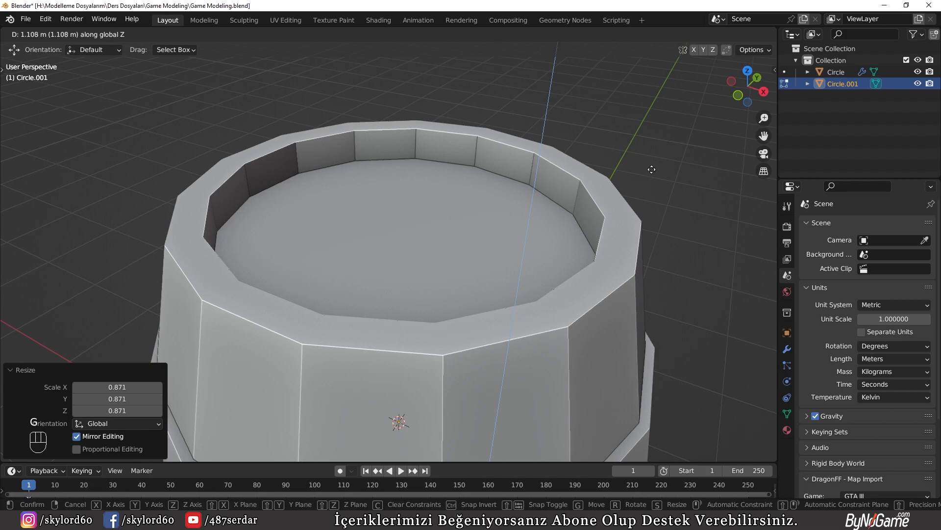
pyautogui.click(648, 116)
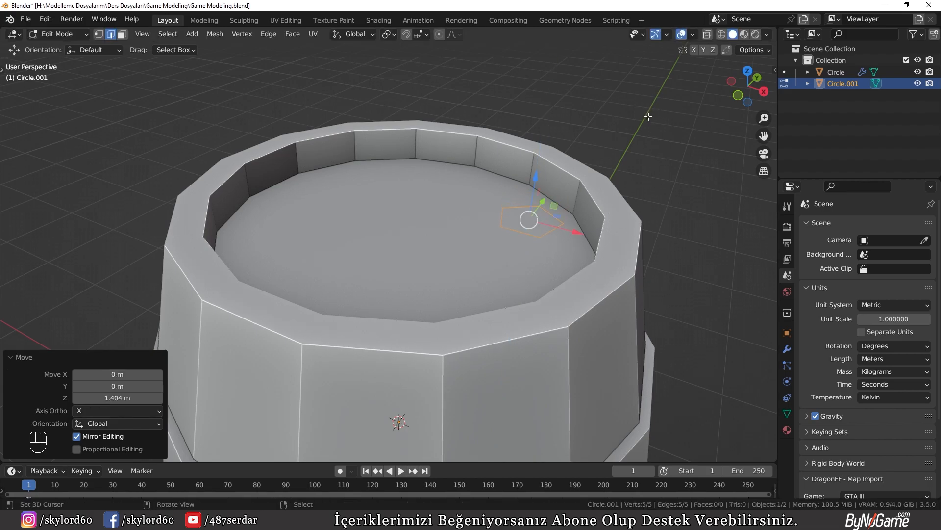
# Step: Lower the pentagon about 0.1 m along Z in front wireframe view so it sits just beneath the lid surface
pyautogui.press('KP_1')
pyautogui.press('z')
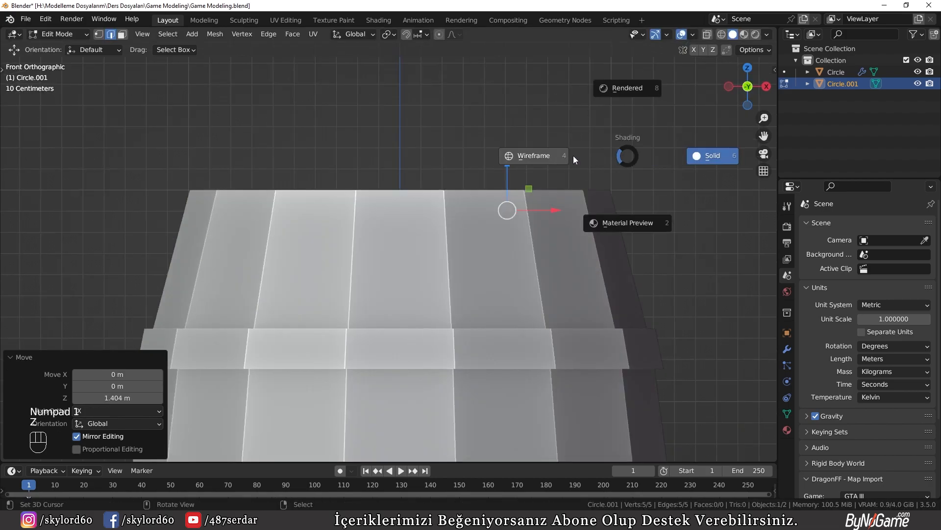
pyautogui.click(523, 157)
pyautogui.scroll(2, 513, 183)
pyautogui.keyDown('shift'); pyautogui.moveTo(647, 200); pyautogui.dragTo(443, 248, button='middle'); pyautogui.keyUp('shift')
pyautogui.scroll(4, 444, 248)
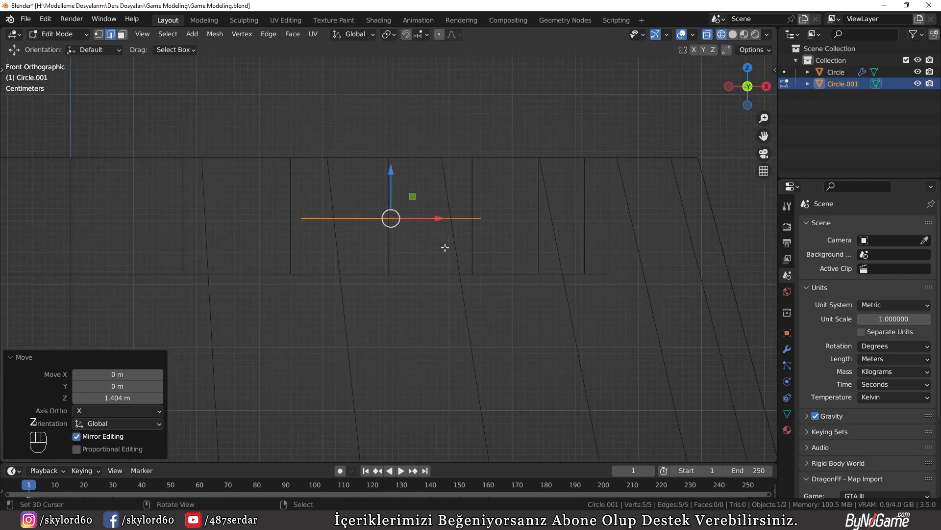
pyautogui.press('g')
pyautogui.press('z')
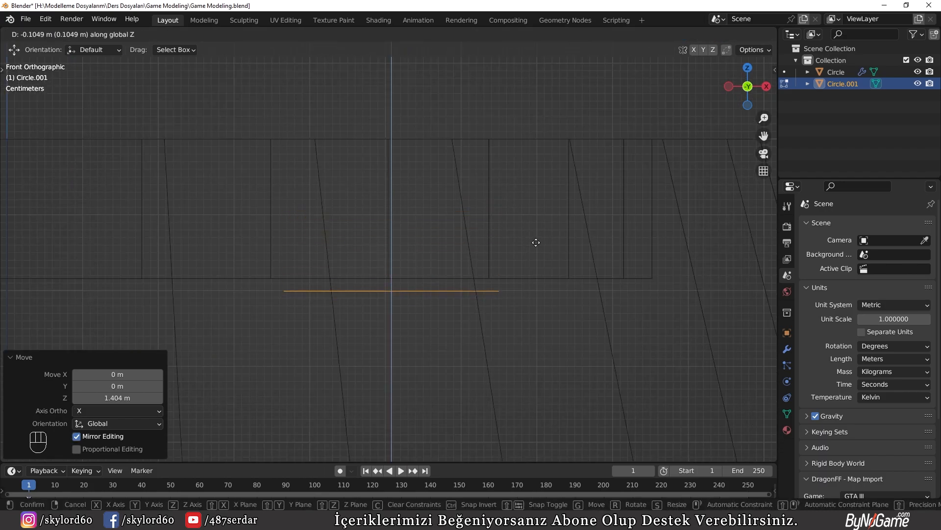
pyautogui.click(538, 240)
# Step: Restore solid shading and extrude the pentagon upward along Z to form the walls of a small plug
pyautogui.press('KP_1')
pyautogui.press('z')
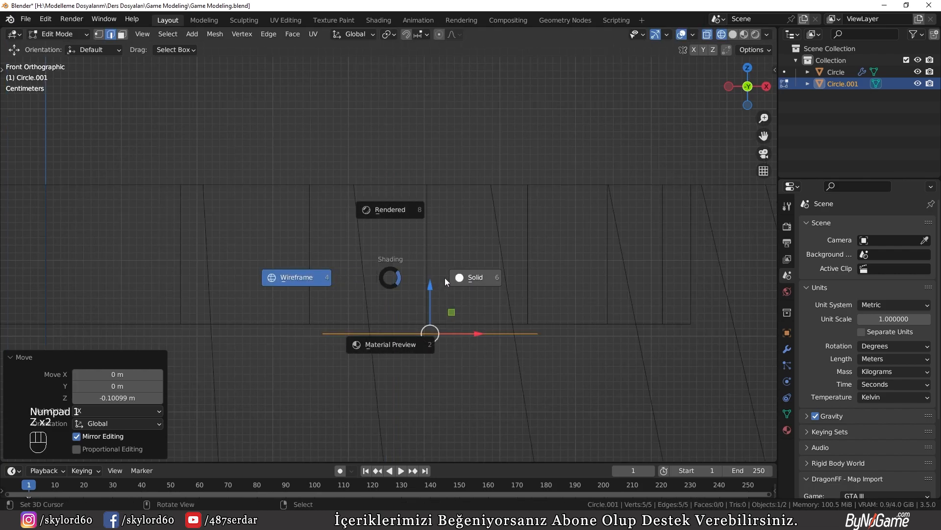
pyautogui.click(487, 273)
pyautogui.moveTo(493, 222)
pyautogui.mouseDown(button='middle')
pyautogui.moveTo(510, 267)
pyautogui.moveTo(466, 227)
pyautogui.mouseUp(button='middle')
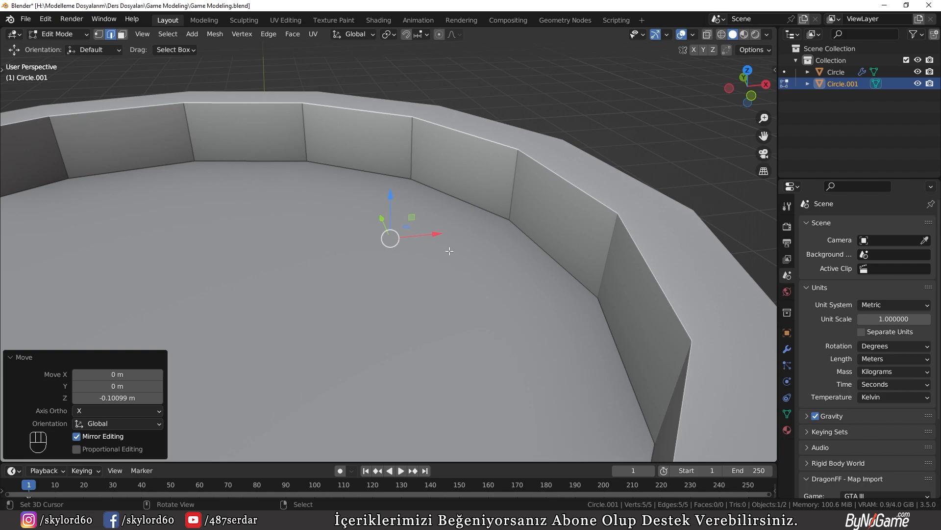
pyautogui.press('e')
pyautogui.press('z')
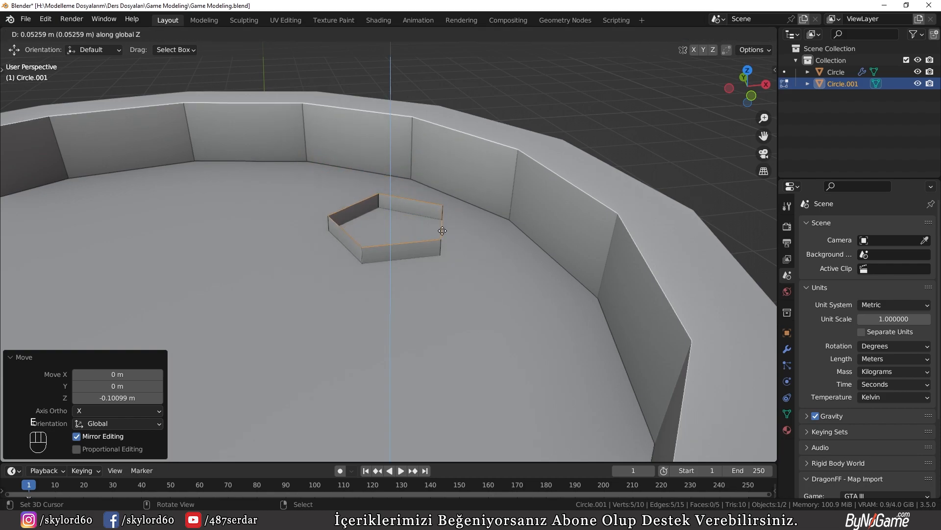
pyautogui.click(465, 225)
# Step: Fill the top of the pentagonal plug with a face and lower that face about 0.02 m along Z
pyautogui.moveTo(464, 225); pyautogui.dragTo(443, 201, button='middle')
pyautogui.press('f')
pyautogui.press('g')
pyautogui.press('z')
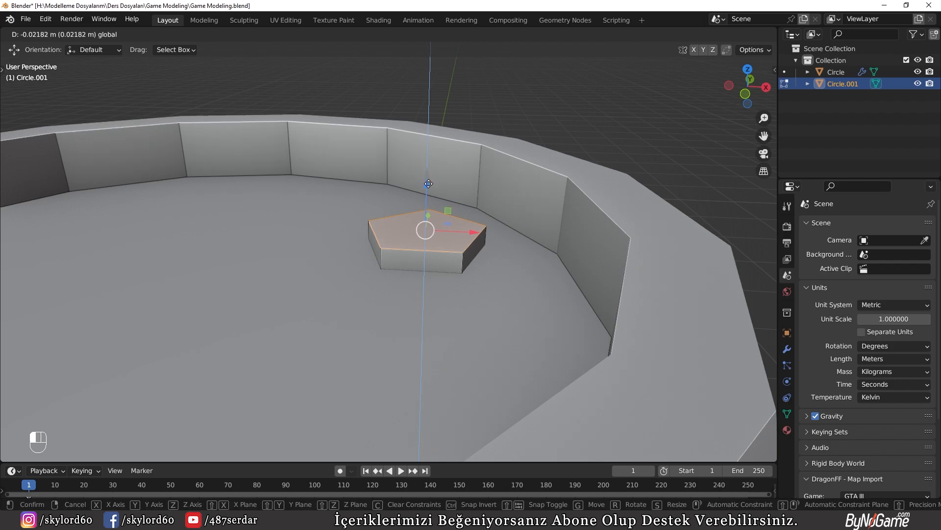
pyautogui.click(428, 183)
# Step: Leave Edit Mode and examine how the plug sits in the lid, from its underside and around the whole barrel
pyautogui.moveTo(428, 184); pyautogui.dragTo(461, 191, button='middle')
pyautogui.press('Tab')
pyautogui.scroll(3, 432, 234)
pyautogui.keyDown('shift'); pyautogui.moveTo(460, 192); pyautogui.dragTo(464, 266, button='middle'); pyautogui.keyUp('shift')
pyautogui.keyDown('shift'); pyautogui.moveTo(430, 329); pyautogui.dragTo(415, 275, button='middle'); pyautogui.keyUp('shift')
pyautogui.scroll(3, 415, 275)
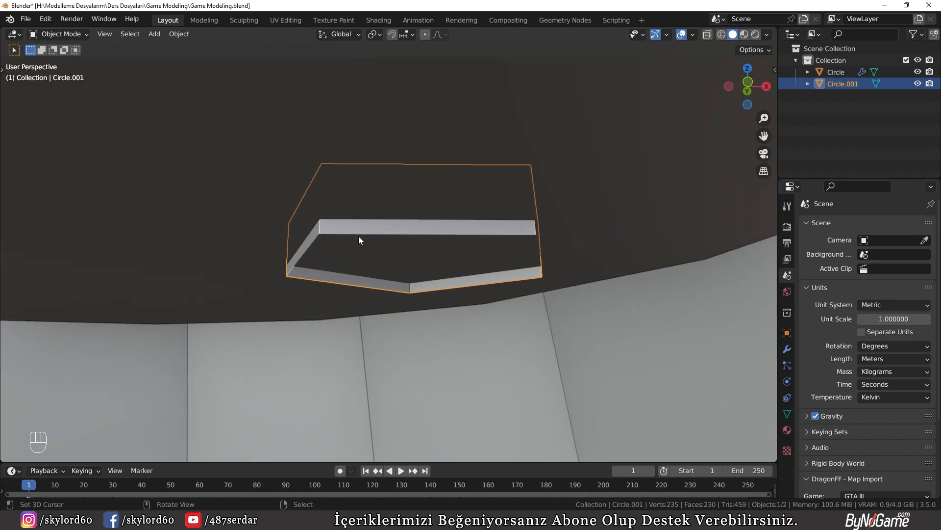
pyautogui.moveTo(473, 157); pyautogui.dragTo(433, 224, button='middle')
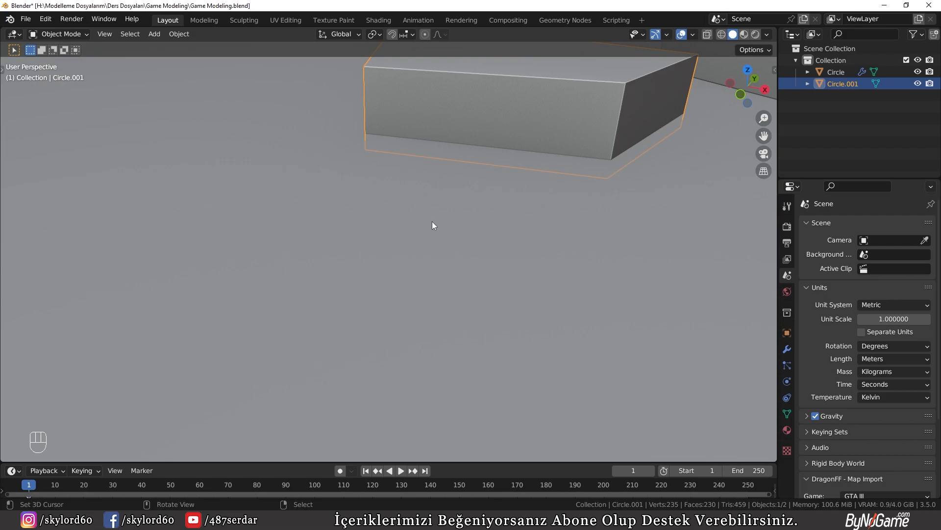
pyautogui.scroll(-8, 432, 224)
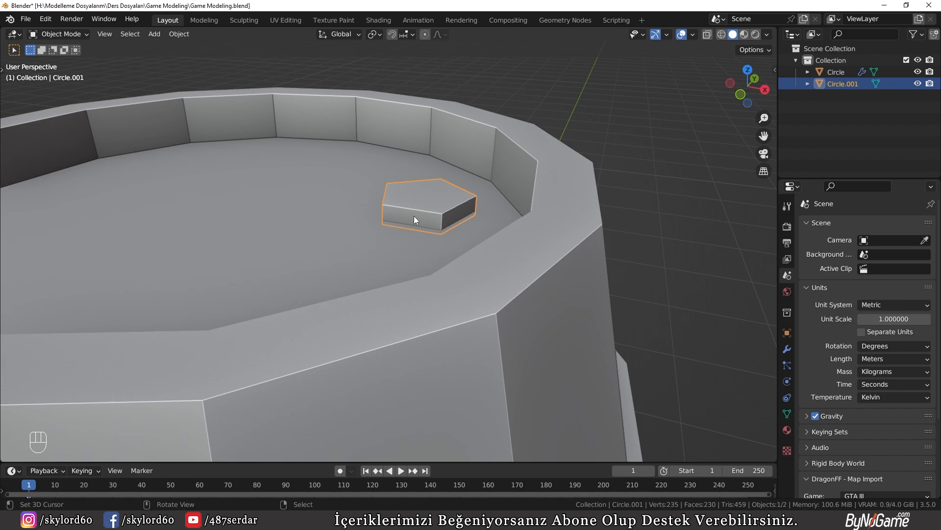
pyautogui.scroll(-6, 372, 293)
pyautogui.moveTo(379, 293); pyautogui.dragTo(436, 296, button='middle')
pyautogui.scroll(5, 437, 296)
pyautogui.scroll(-3, 437, 296)
pyautogui.keyDown('shift'); pyautogui.moveTo(395, 207); pyautogui.dragTo(394, 233, button='middle'); pyautogui.keyUp('shift')
pyautogui.moveTo(388, 237); pyautogui.dragTo(583, 350, button='middle')
pyautogui.moveTo(570, 252); pyautogui.dragTo(419, 307, button='middle')
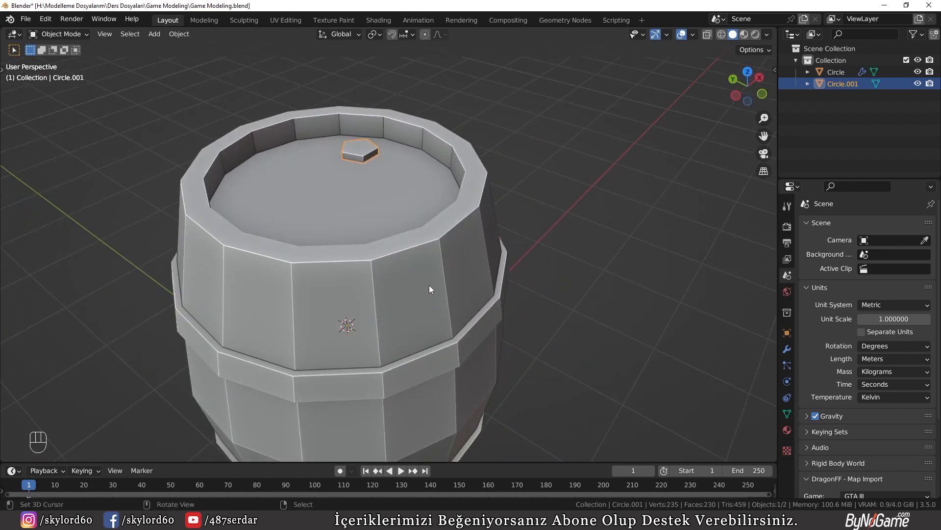